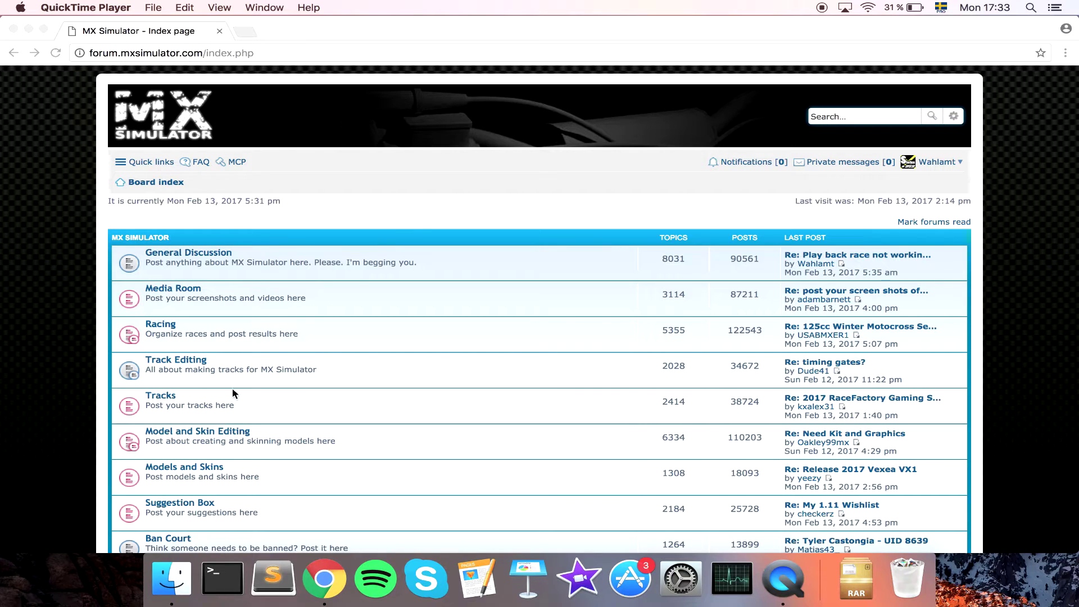
In Chrome, open the 2017 Stock model replacement pack topic from the Models and Skins board
left_click(186, 470)
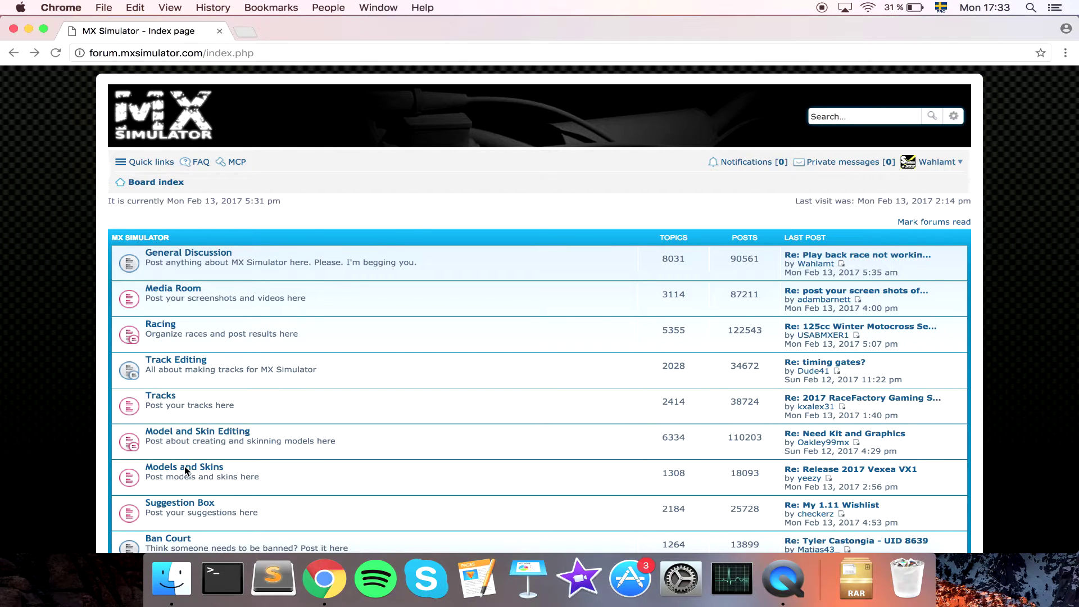
left_click(184, 467)
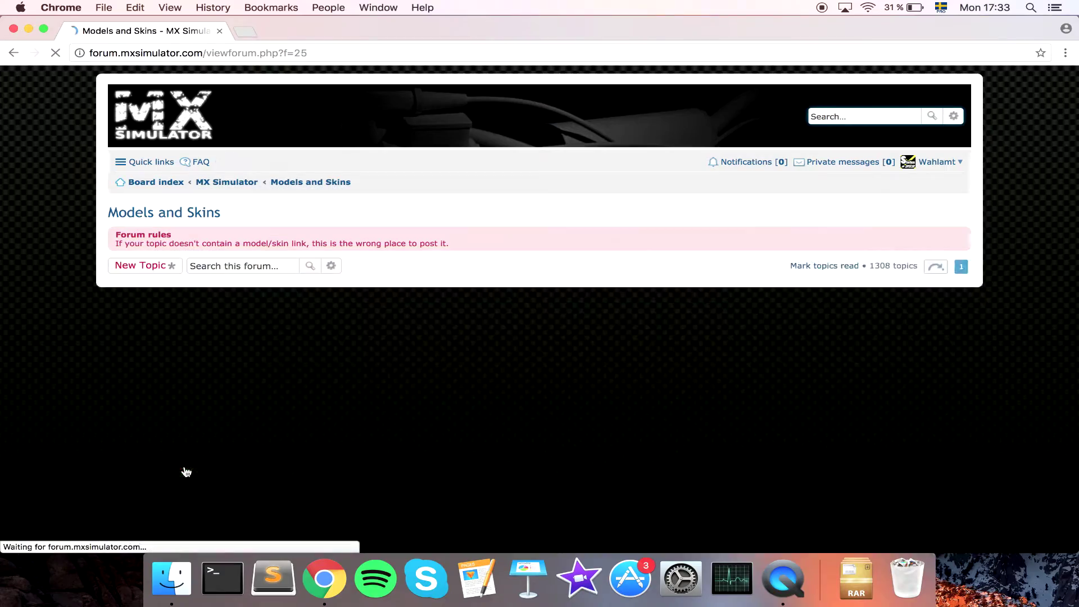
scroll(334, 351, "down", 10)
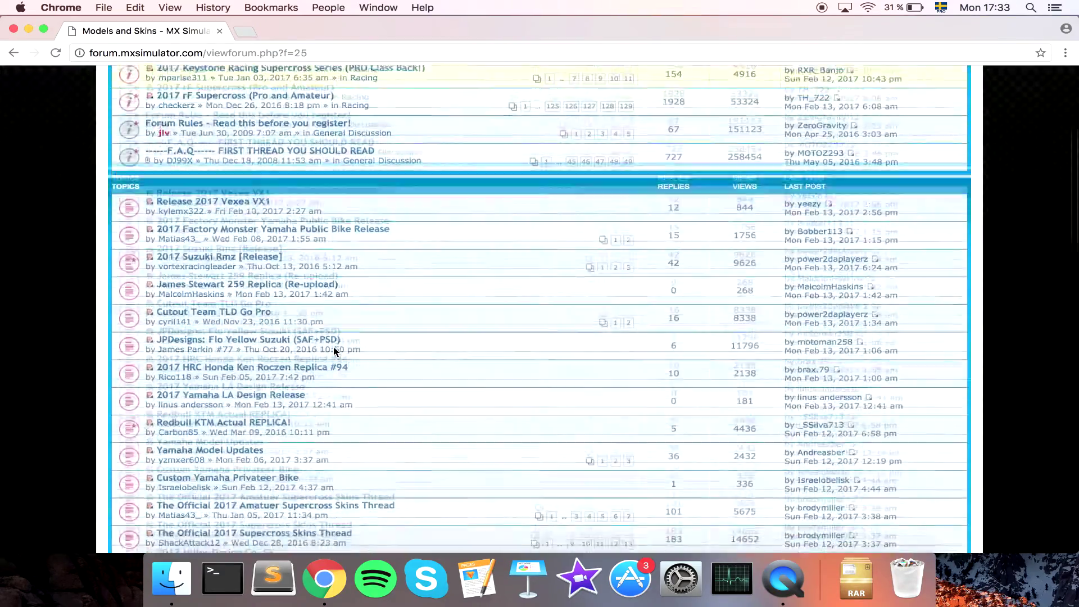
scroll(333, 351, "down", 7)
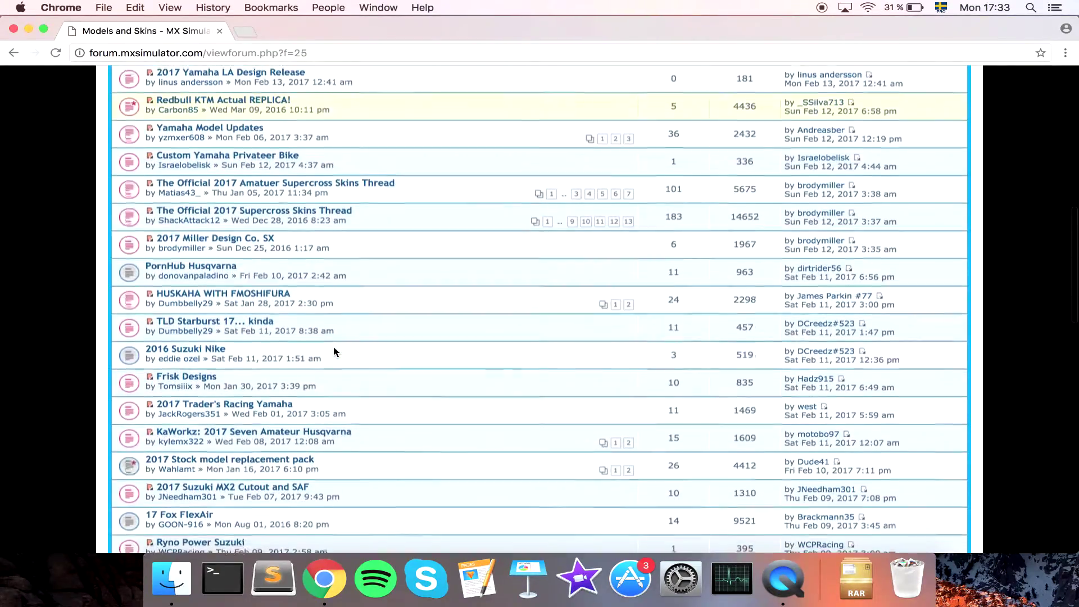
scroll(334, 352, "down", 2)
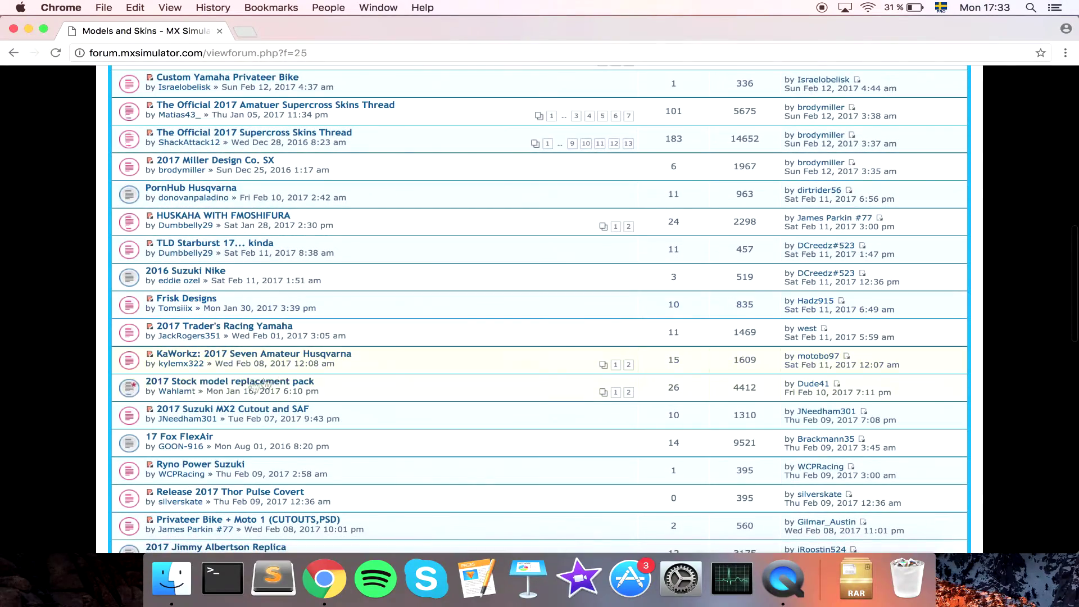
left_click(198, 387)
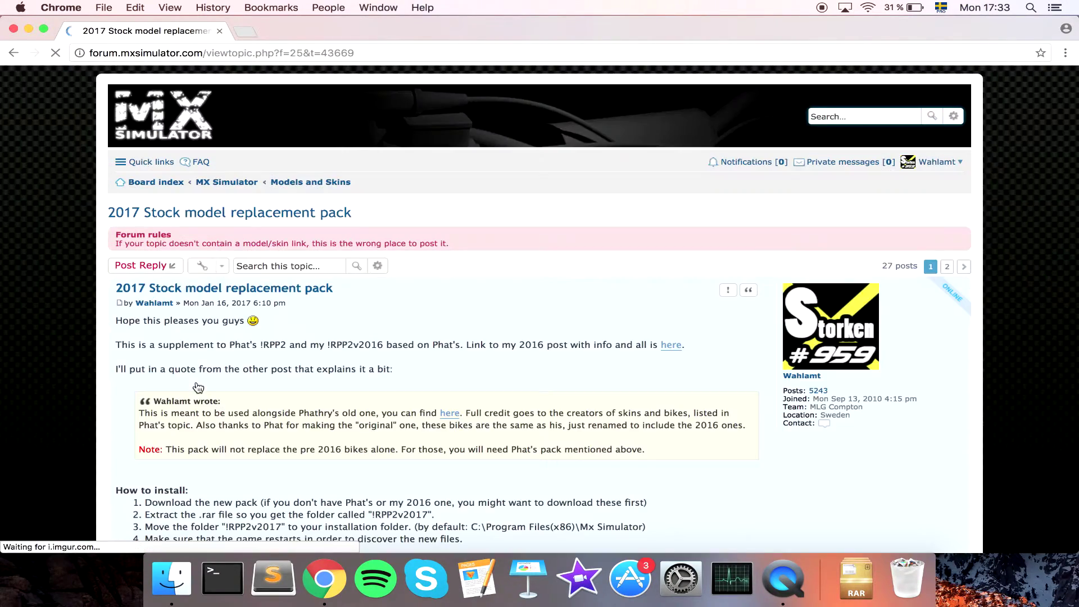
Read through the topic and open the linked 2016 replacement pack post
scroll(197, 386, "down", 5)
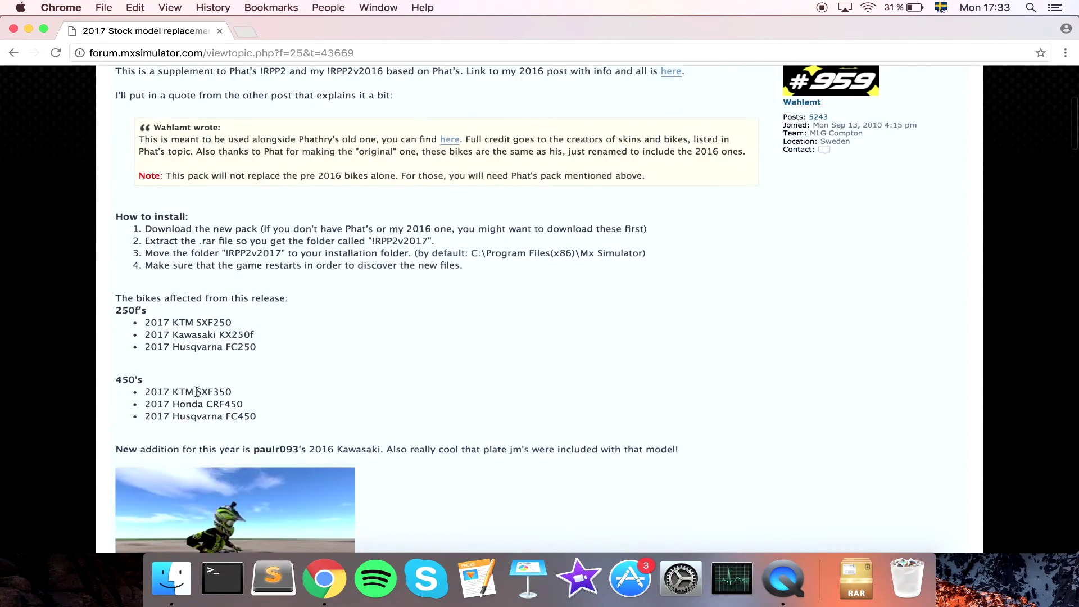
scroll(197, 391, "down", 6)
scroll(242, 401, "up", 10)
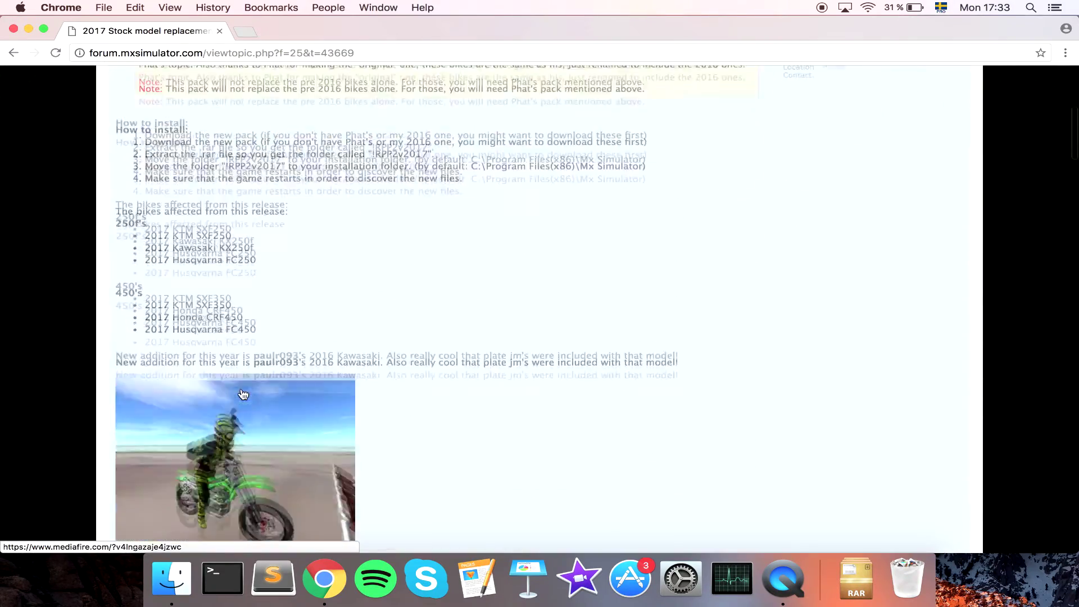
left_click(671, 345)
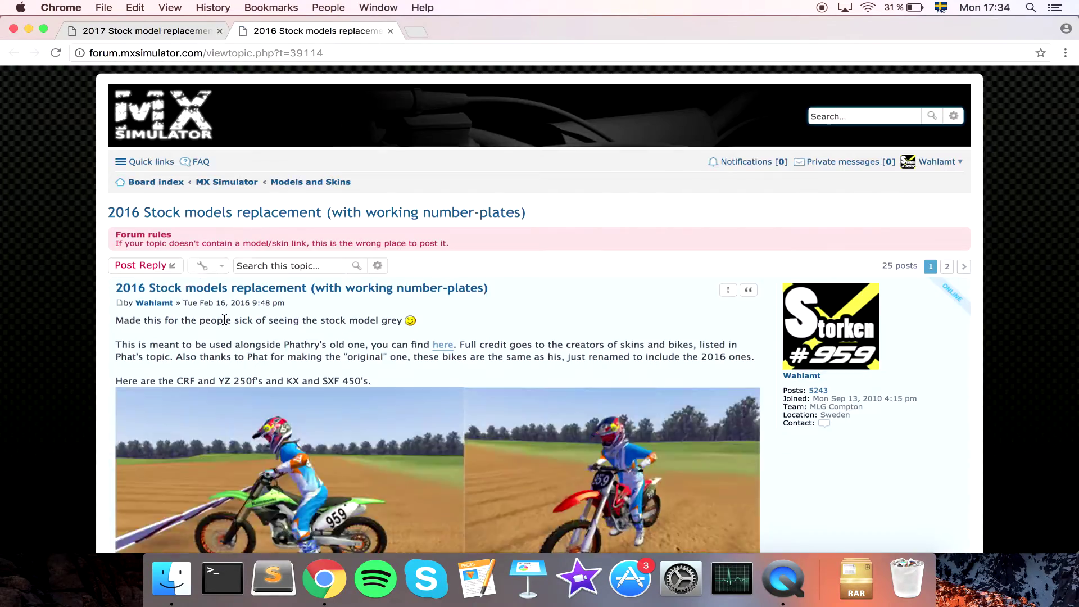
scroll(223, 318, "down", 7)
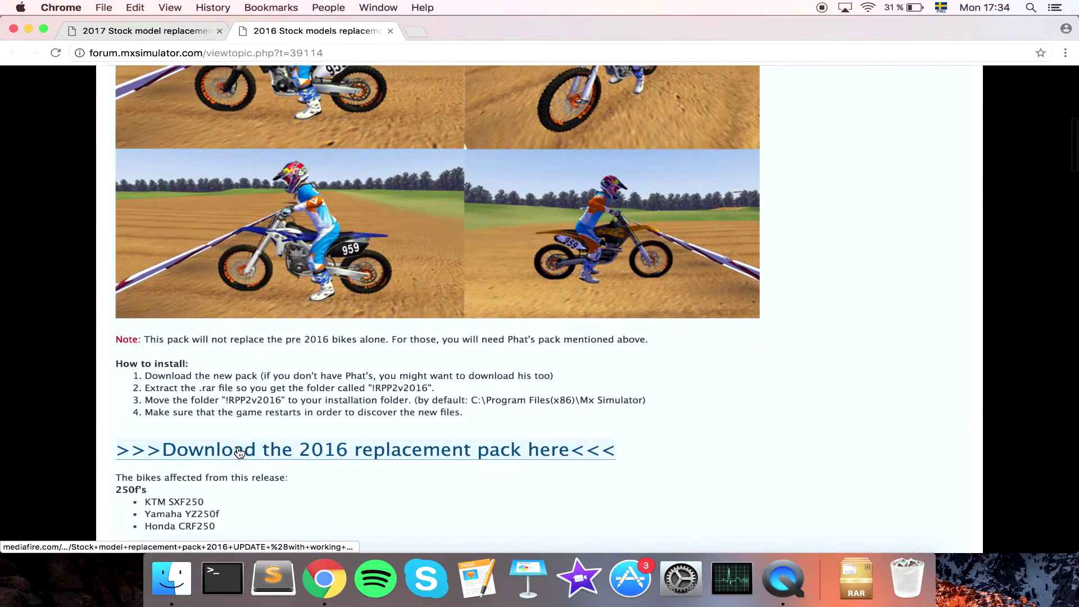
scroll(236, 458, "up", 8)
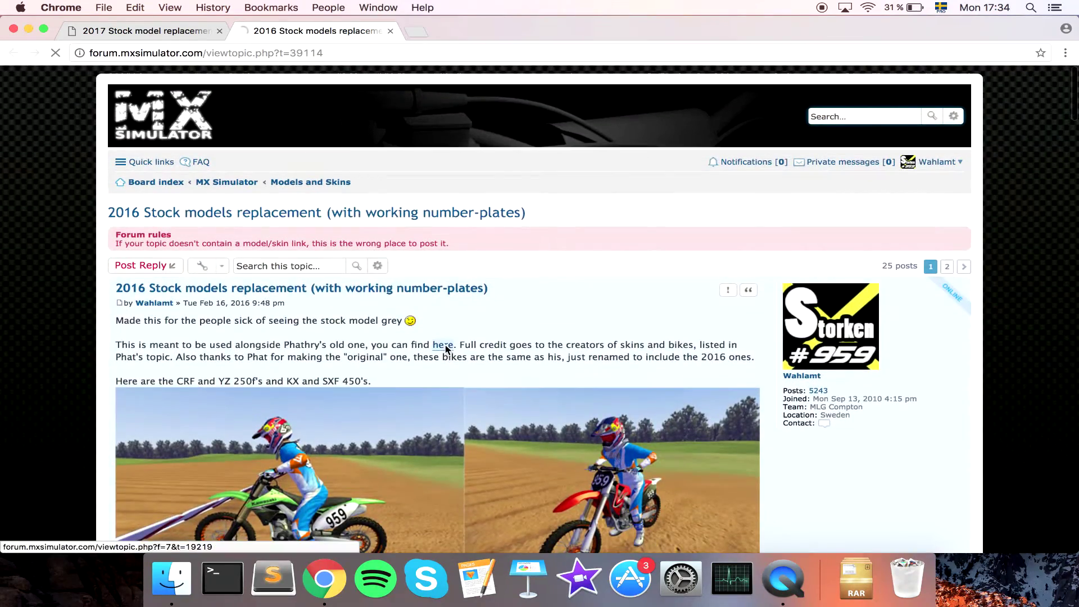
Check the original Default Model Replacement pack page, then close it and switch to Finder
left_click(445, 349)
scroll(445, 348, "down", 3)
scroll(445, 349, "down", 3)
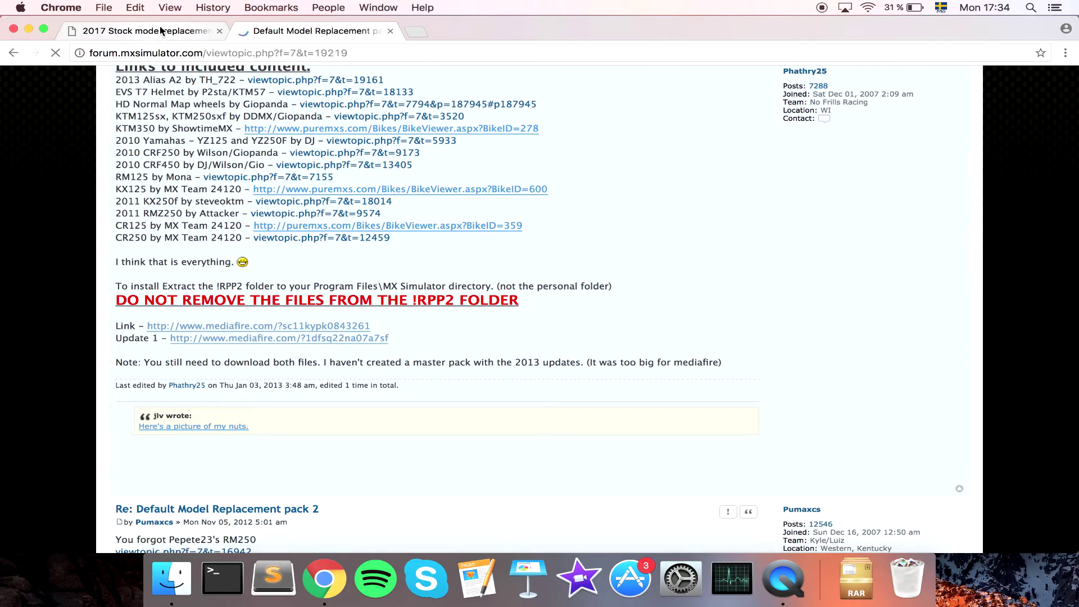
key("super+w")
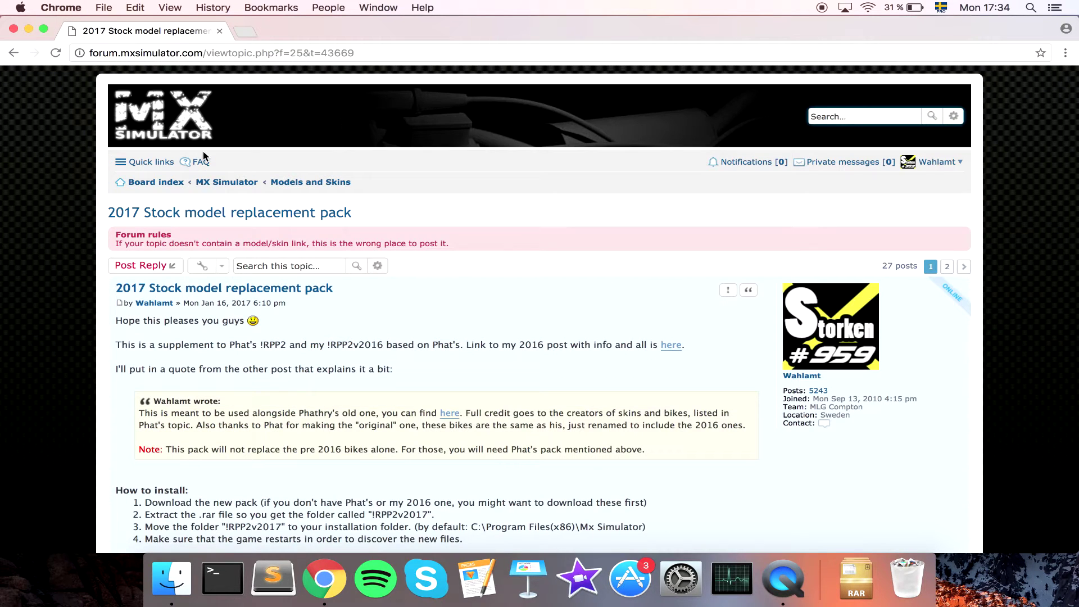
key("super+Tab")
key("super+Tab")
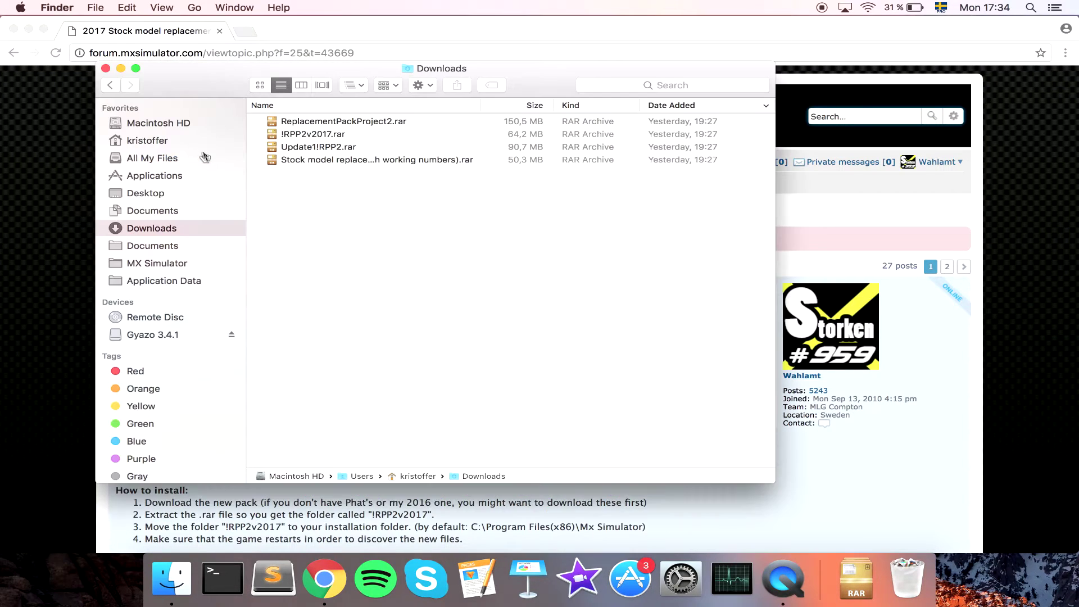
Select the four RAR archives in Downloads and open them in The Unarchiver
key("Down")
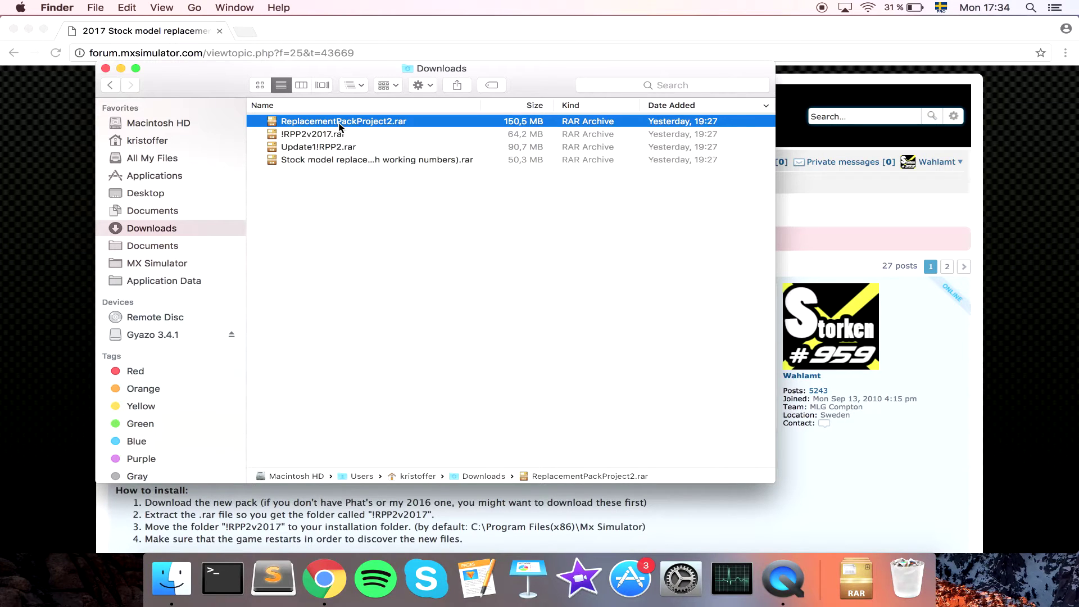
left_click(326, 163, "shift")
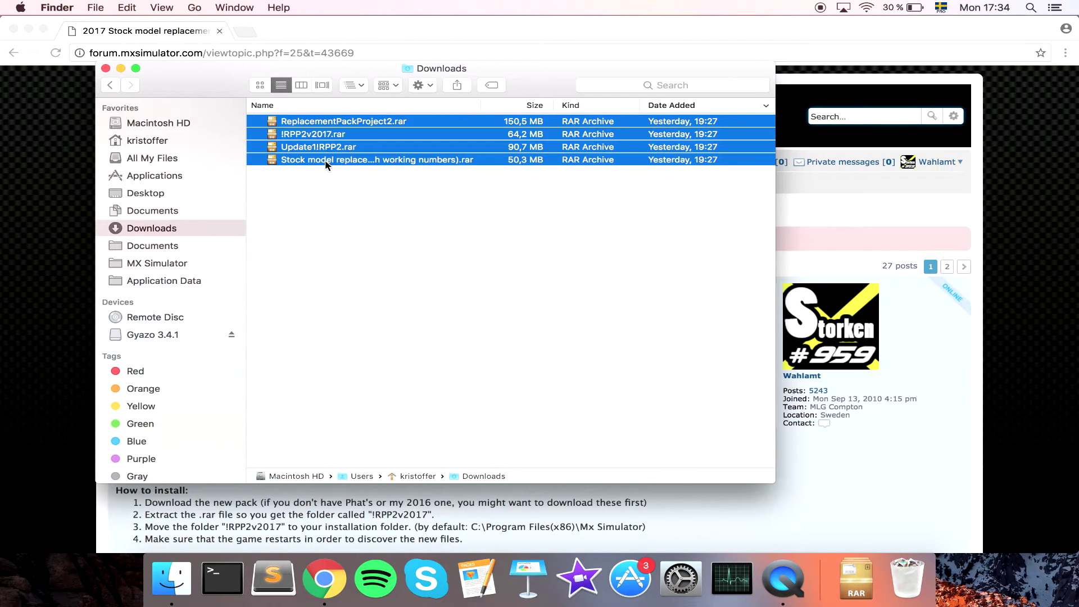
key("super+o")
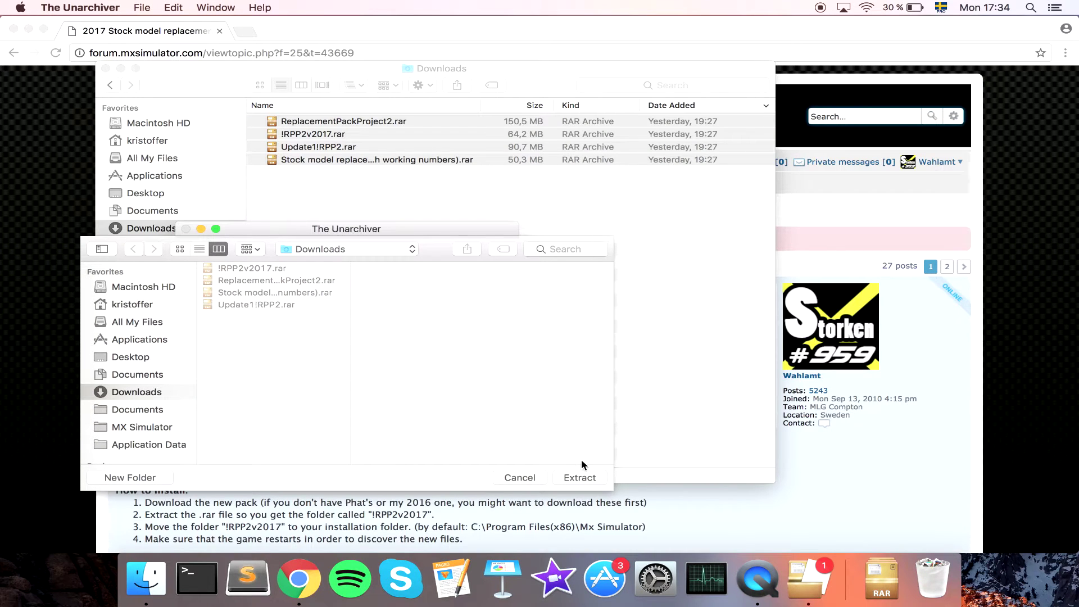
Confirm extraction into Downloads for each of the four archives
left_click(579, 477)
left_click(576, 479)
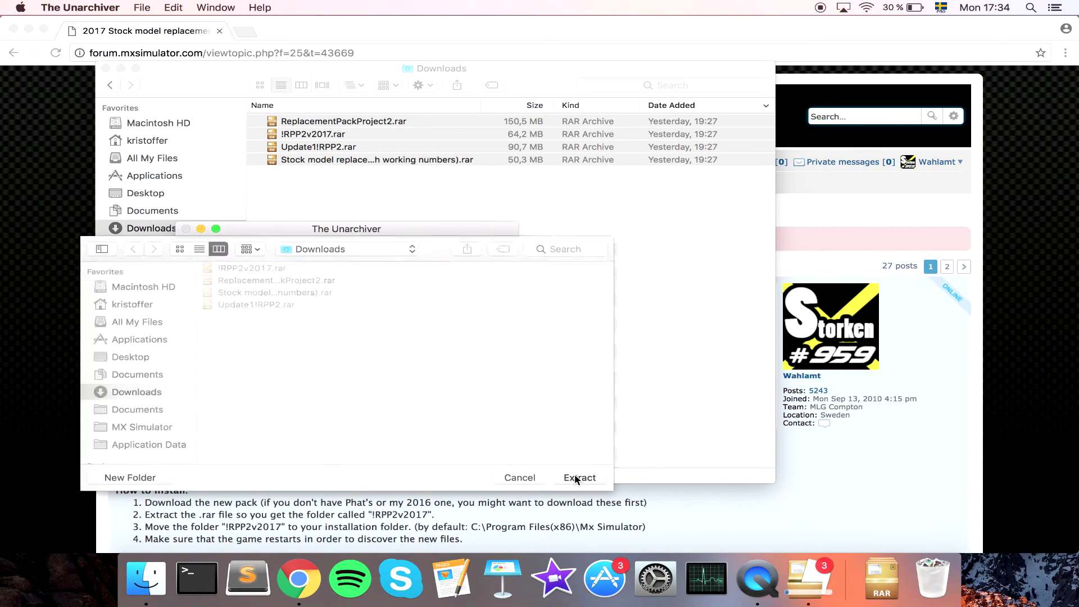
left_click(576, 478)
left_click(576, 478)
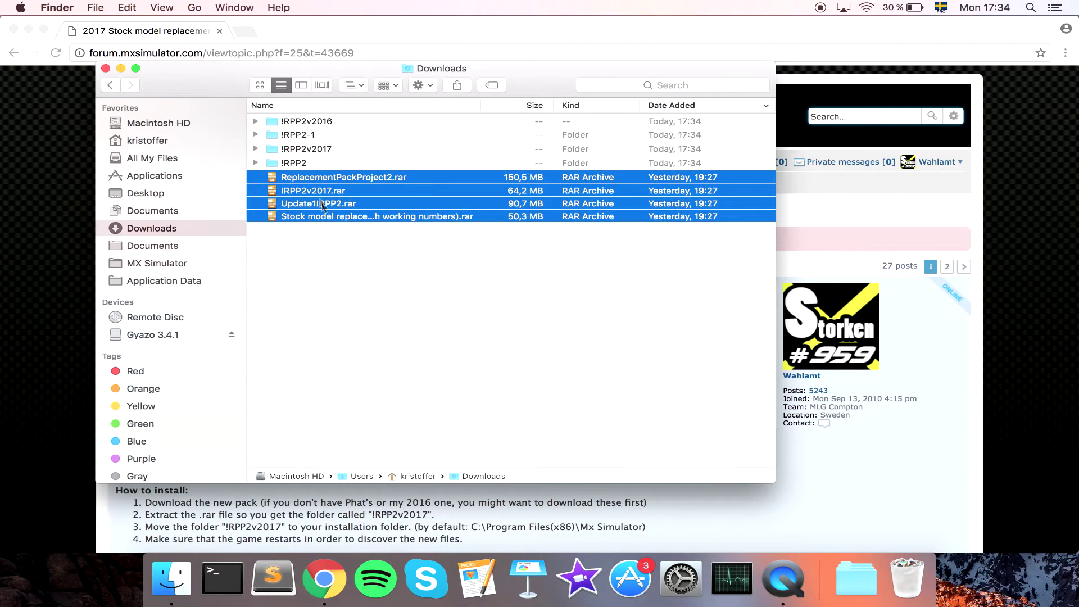
Compare the contents of the !RPP2 and !RPP2-1 folders in Downloads
left_click(335, 265)
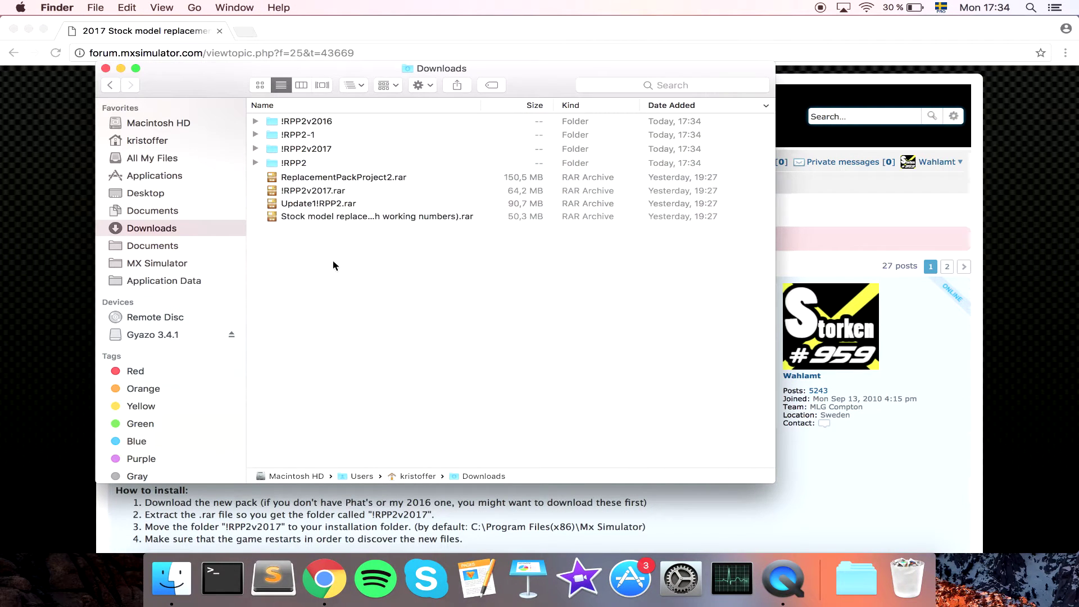
left_click(316, 136)
double_click(312, 161)
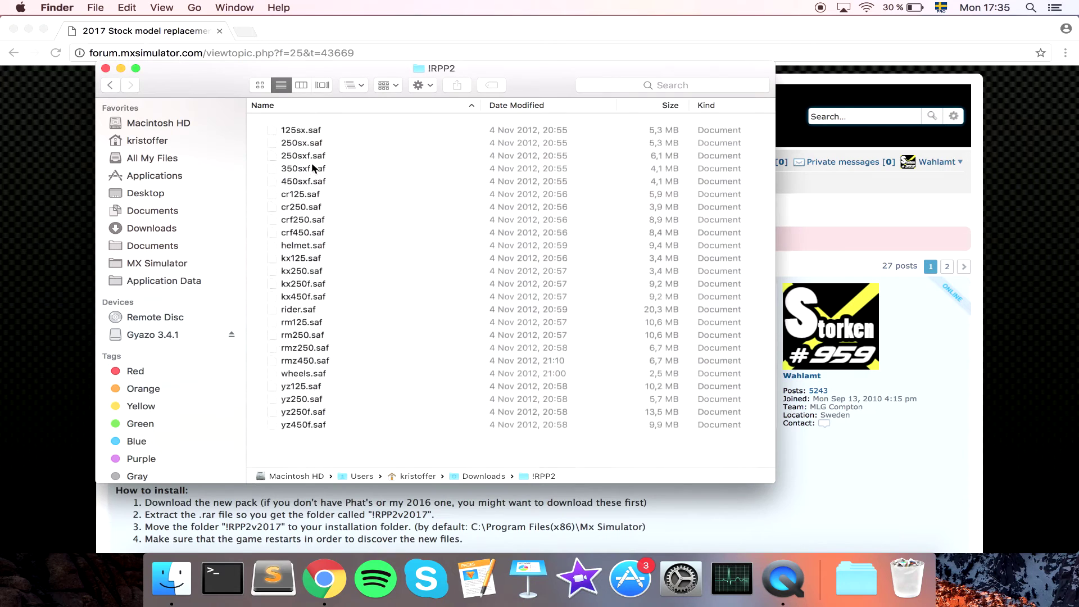
left_click(110, 85)
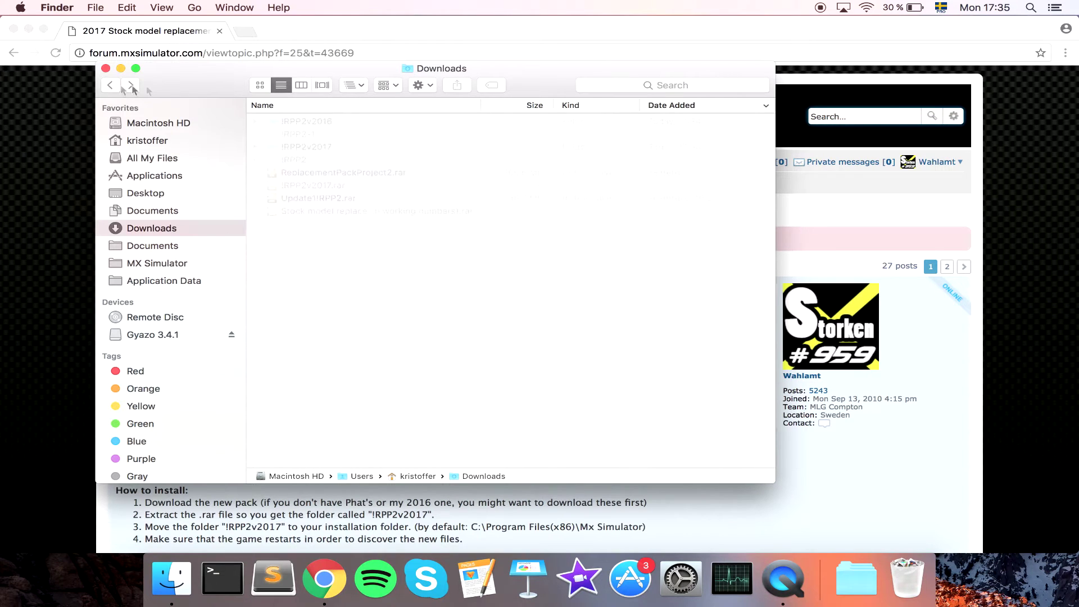
double_click(317, 133)
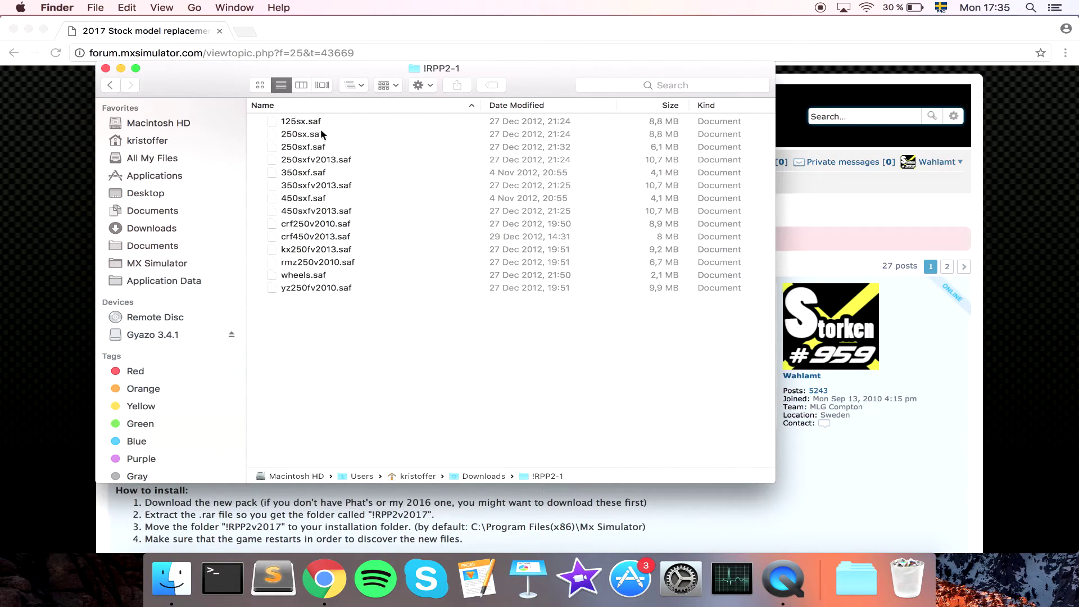
left_click(110, 85)
Open !RPP2-1 and select all 14 .saf files, 125sx.saf through yz250fv2010.saf
double_click(288, 157)
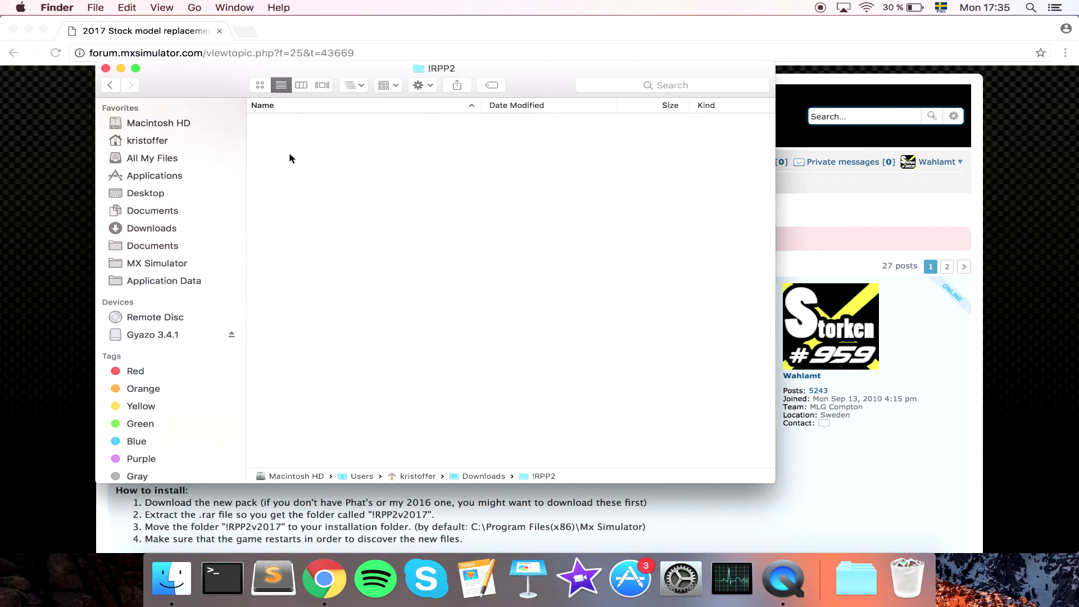
left_click(114, 85)
double_click(322, 135)
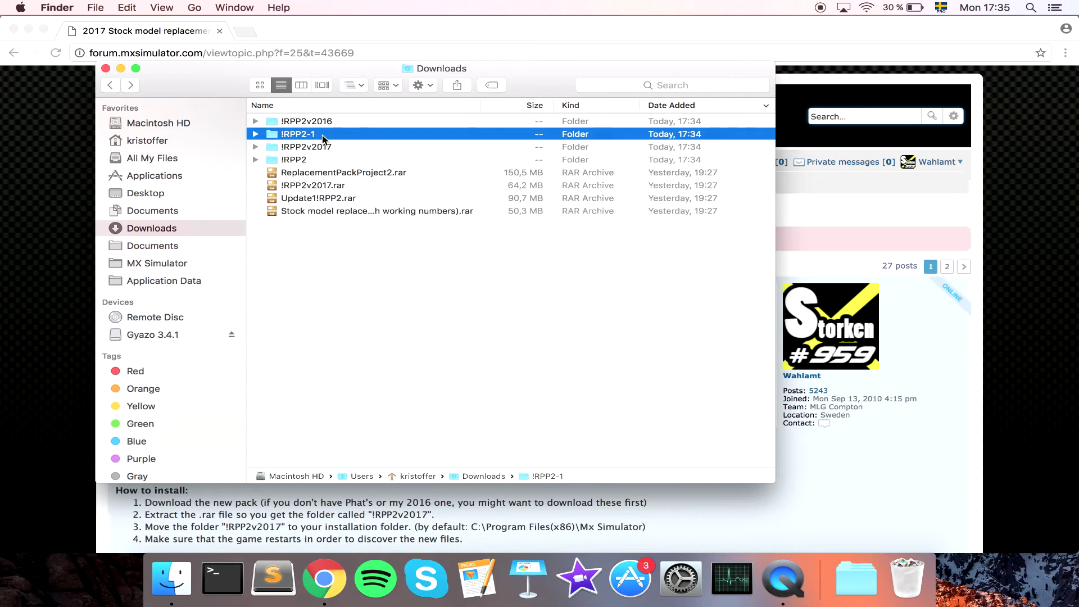
left_click(327, 122)
left_click(343, 287, "shift")
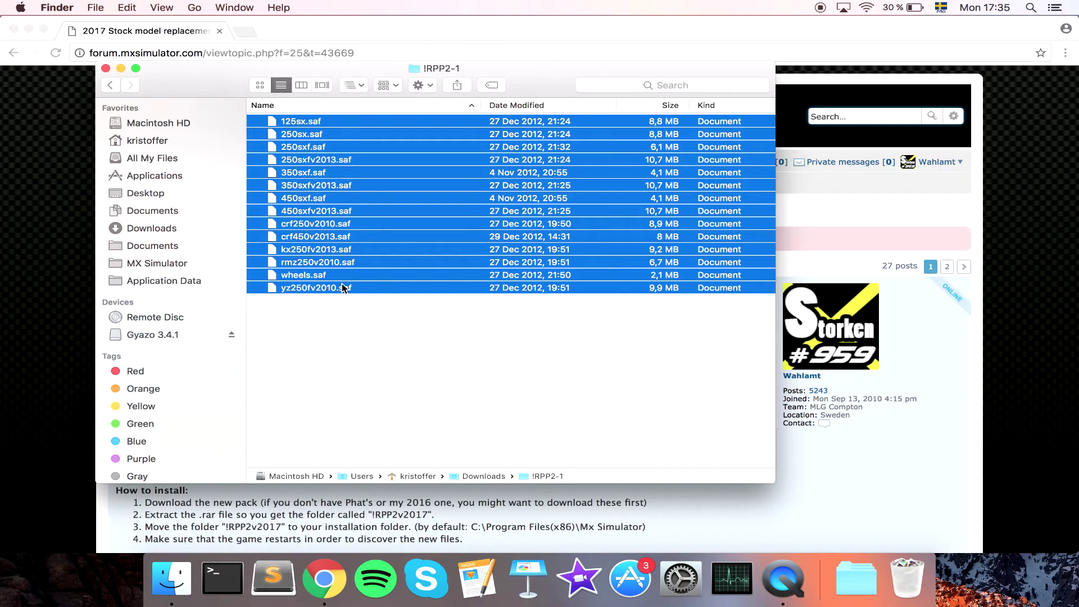
Drag the 14 .saf files into !RPP2, replacing all duplicates, then return to Downloads
left_click(112, 87)
left_click_drag(147, 95, 358, 198)
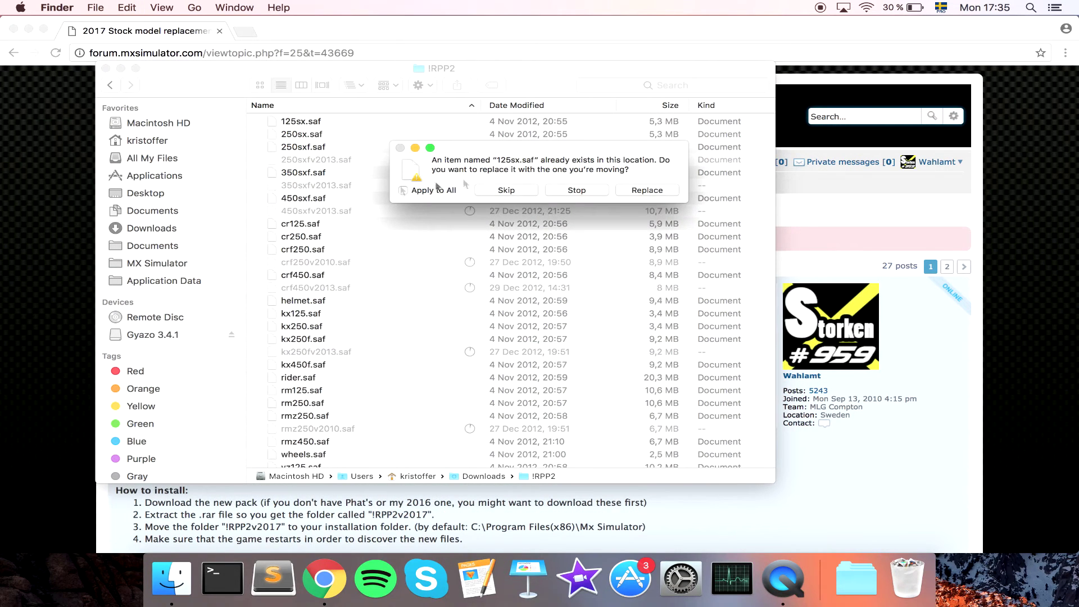
left_click(649, 191)
left_click(648, 191)
left_click(446, 191)
left_click(652, 192)
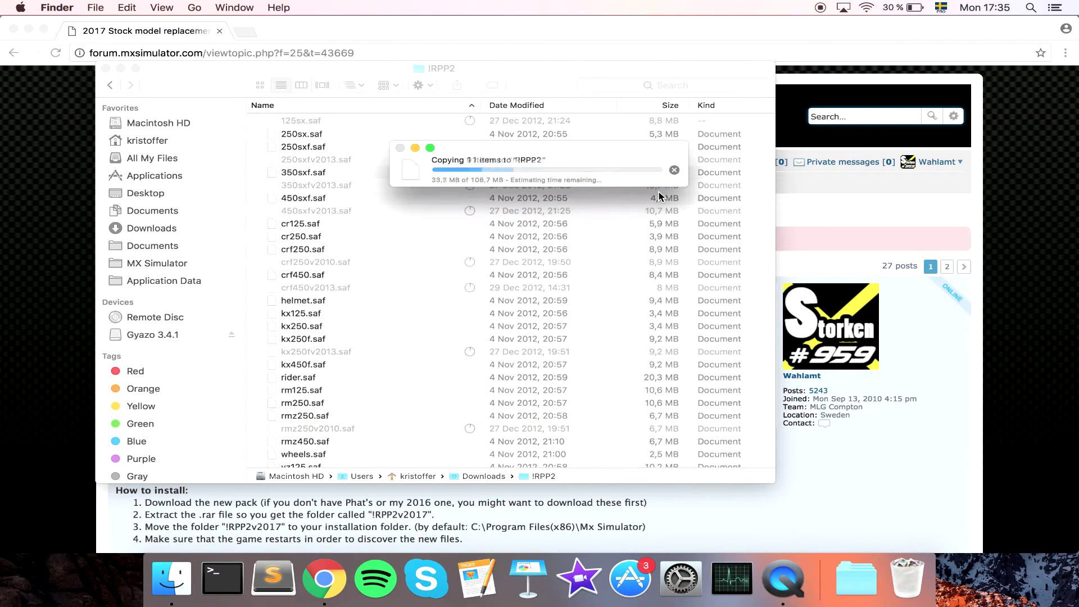
left_click(110, 85)
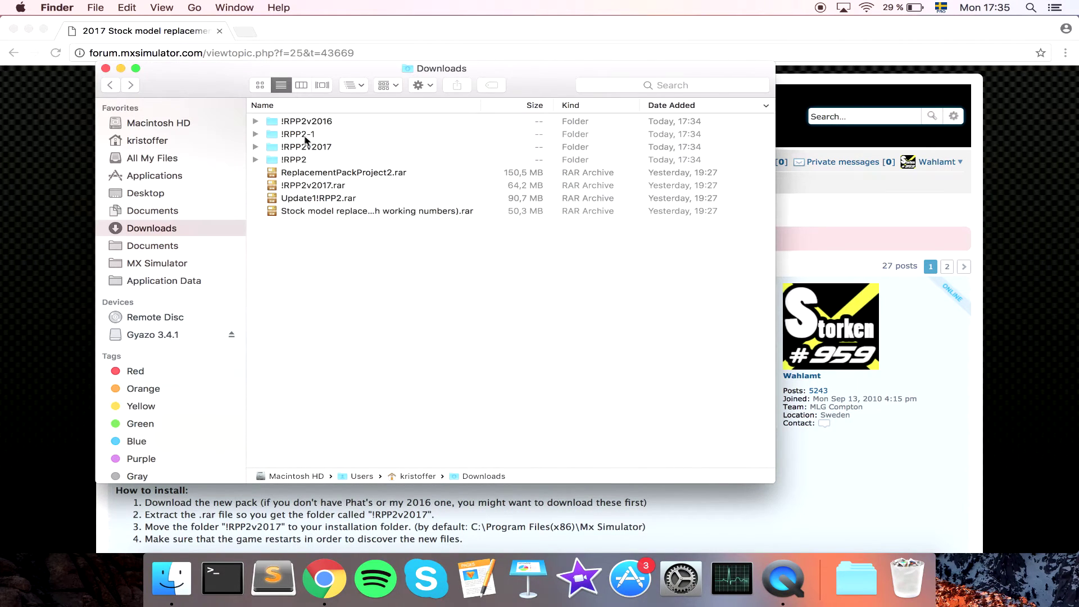
Move the duplicate !RPP2-1 folder from Downloads to the Trash
left_click(316, 135)
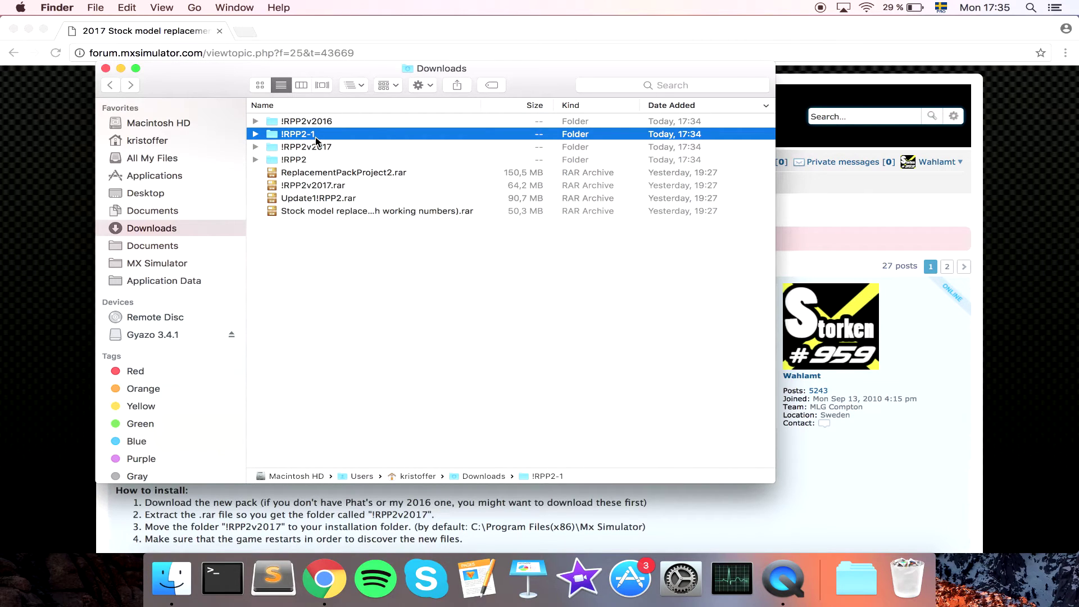
left_click(319, 160)
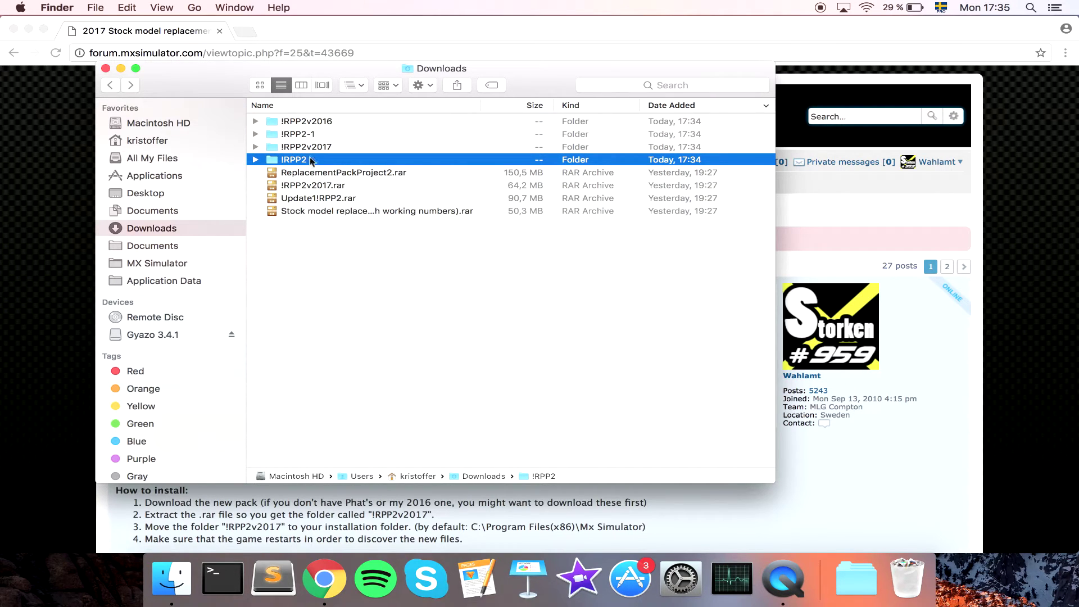
left_click(318, 134)
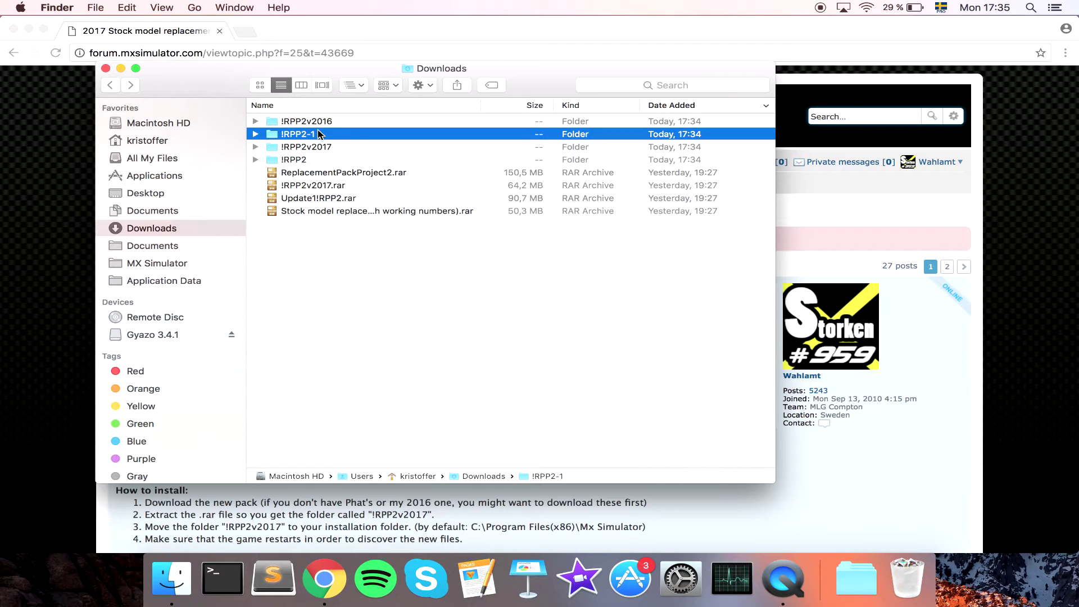
key("super+BackSpace")
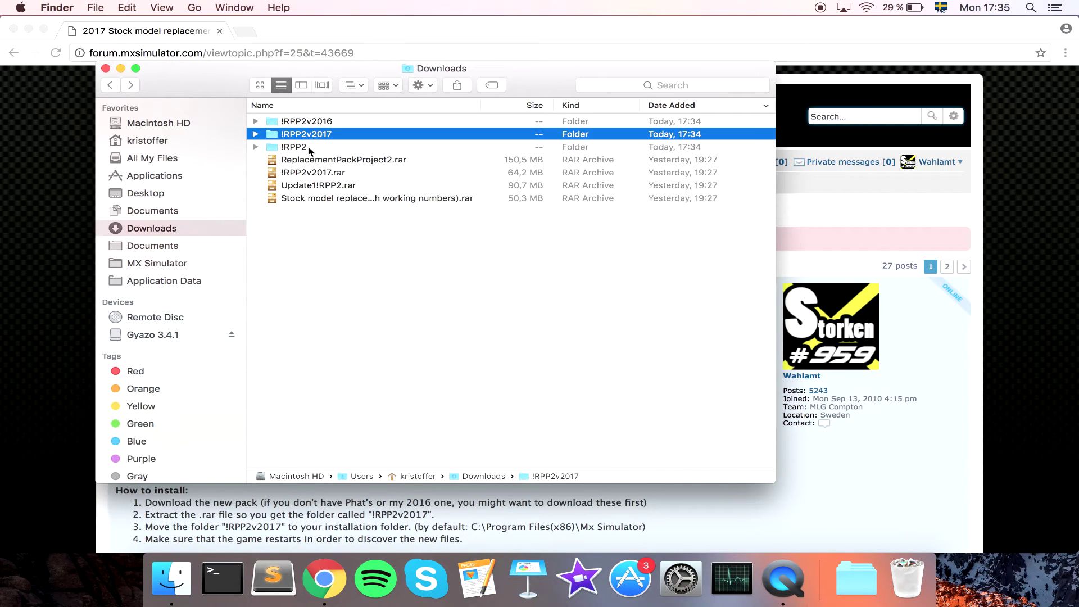
Copy the !RPP2v2016, !RPP2v2017 and !RPP2 folders with Copy 3 Items
left_click(309, 148)
left_click(323, 125, "shift")
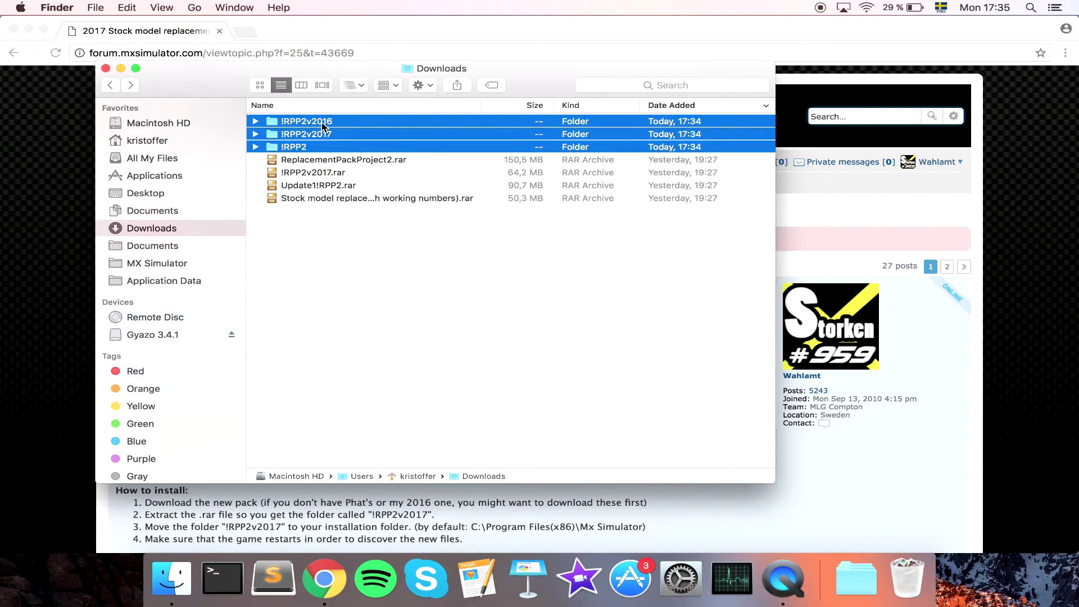
right_click(323, 124)
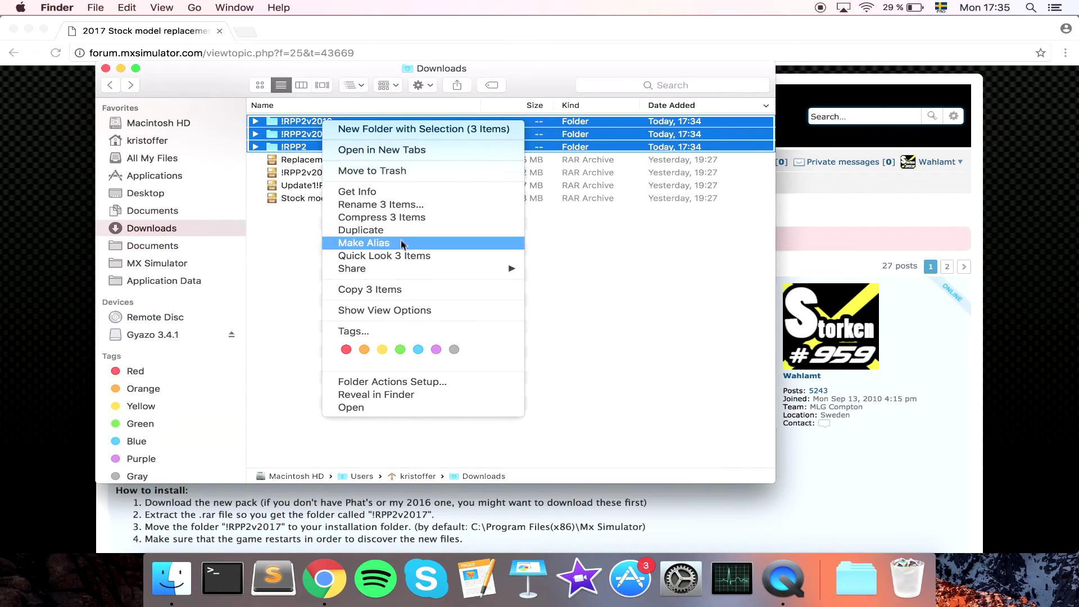
left_click(400, 290)
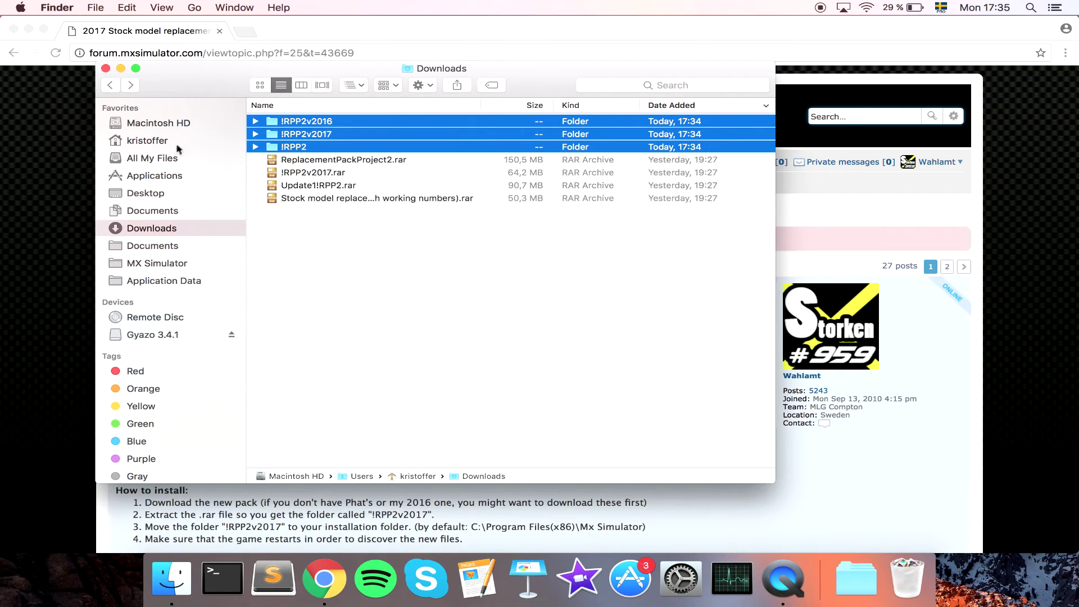
left_click(179, 267)
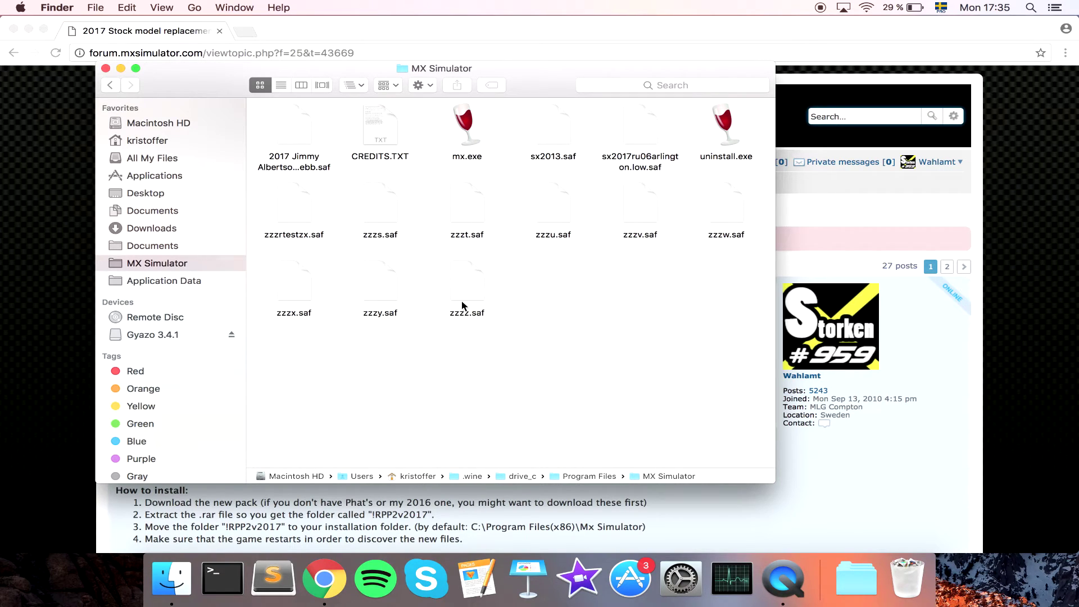
left_click(111, 85)
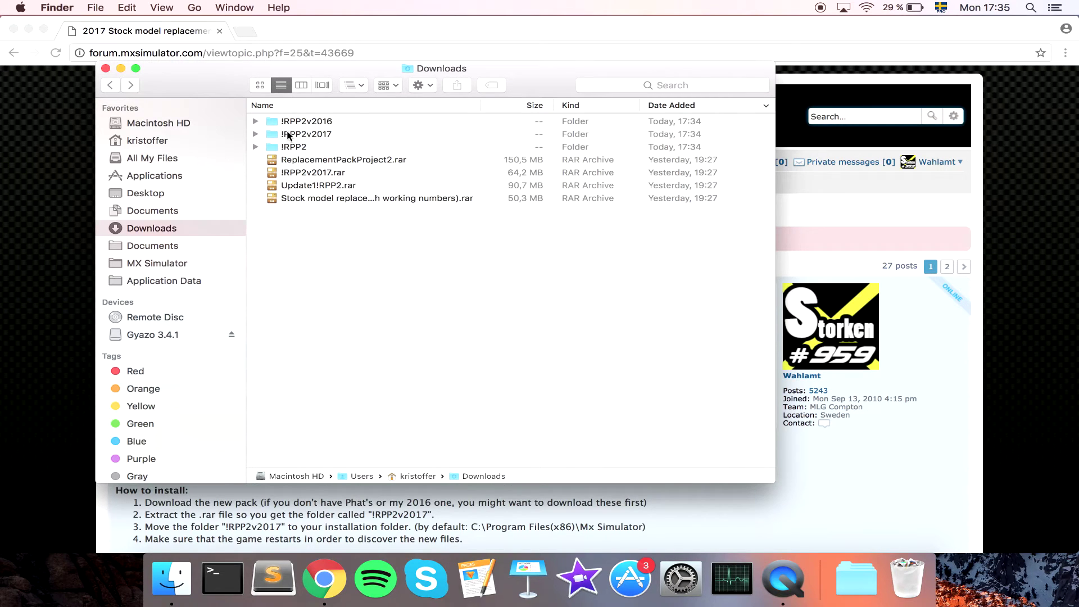
Go to the hidden .wine folder and open drive_c > Program Files > MX Simulator
key("super+shift+g")
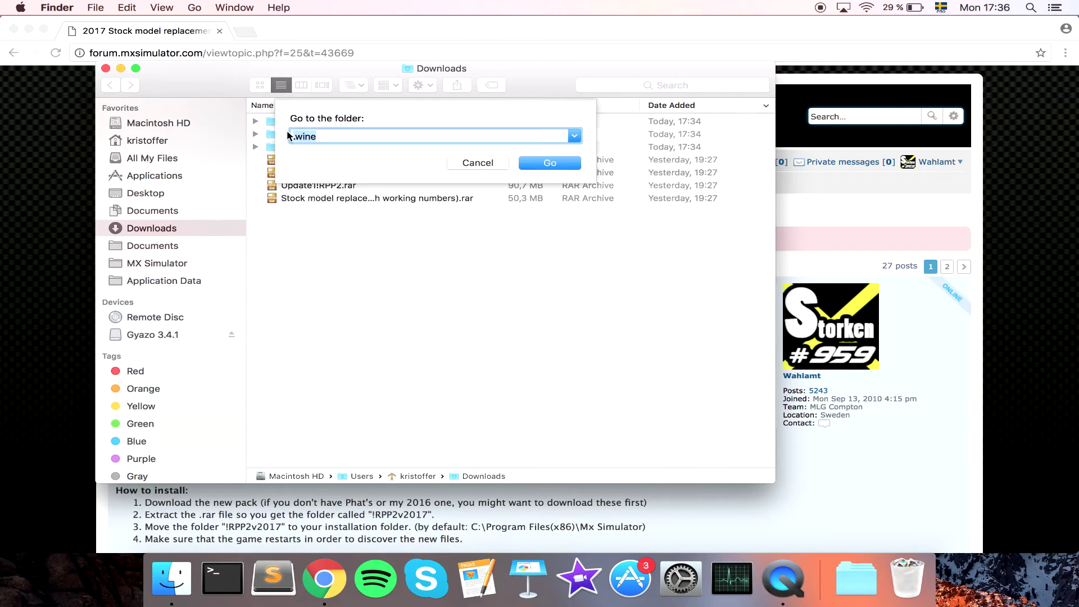
key("Return")
left_click(477, 162)
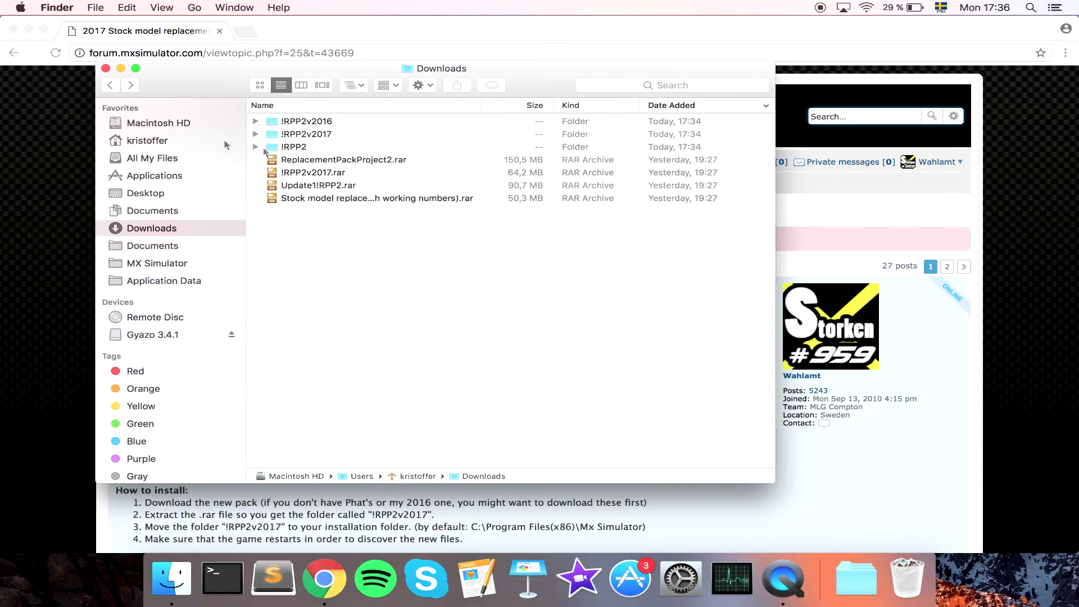
left_click(160, 141)
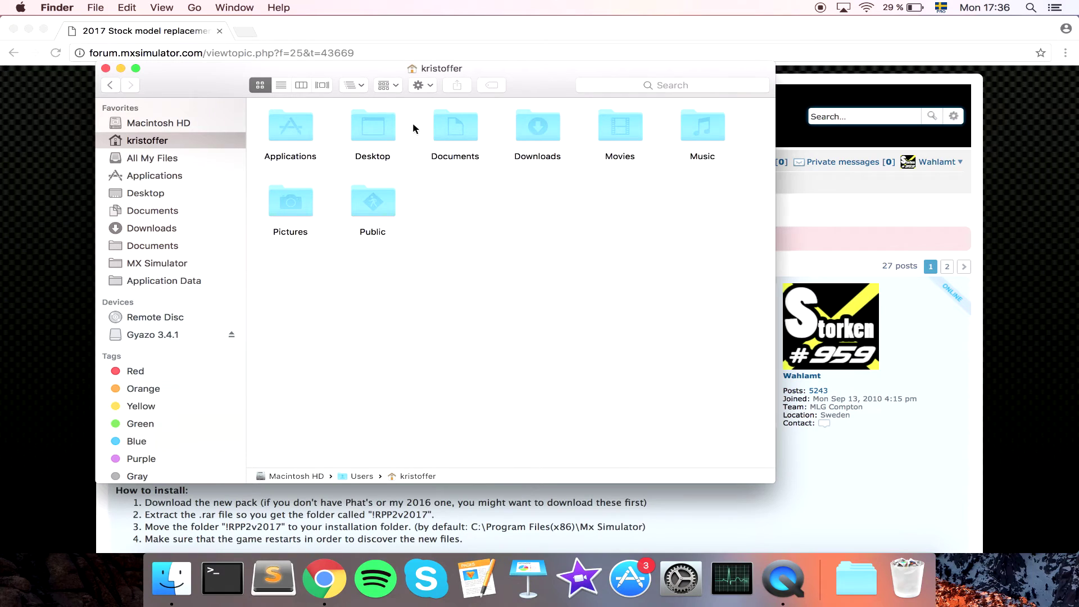
key("super+shift+g")
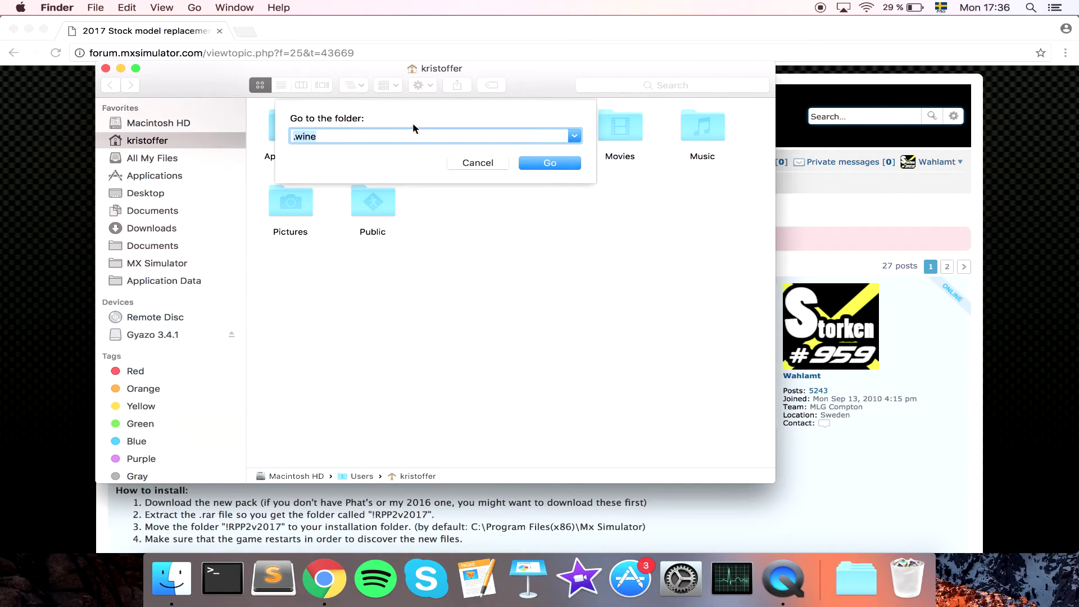
key("Return")
double_click(358, 141)
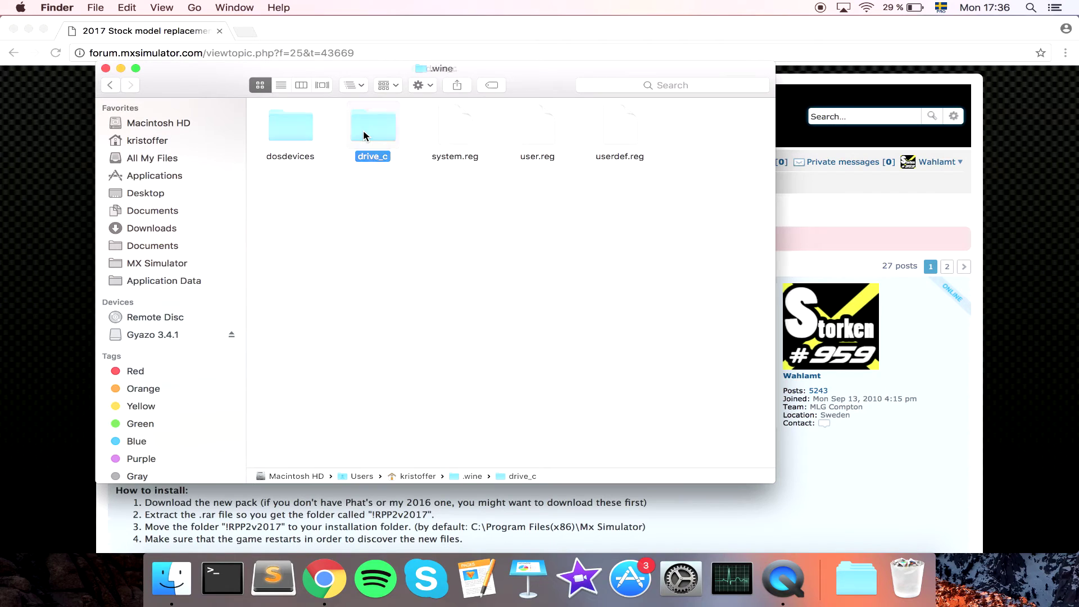
double_click(286, 124)
double_click(452, 126)
Paste the three pack folders into MX Simulator and launch mx.exe
right_click(484, 331)
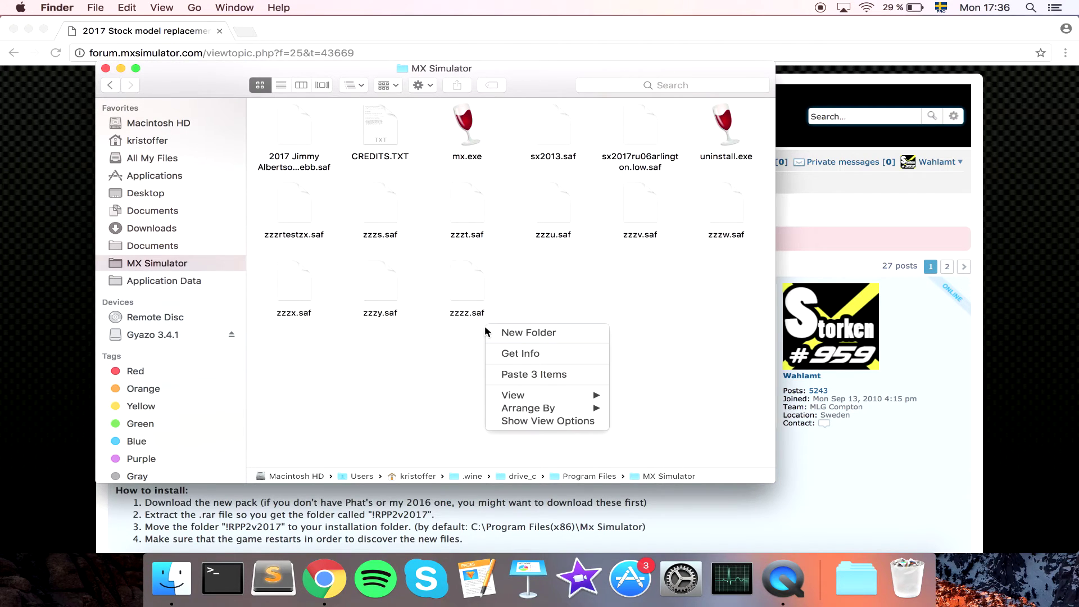
left_click(538, 373)
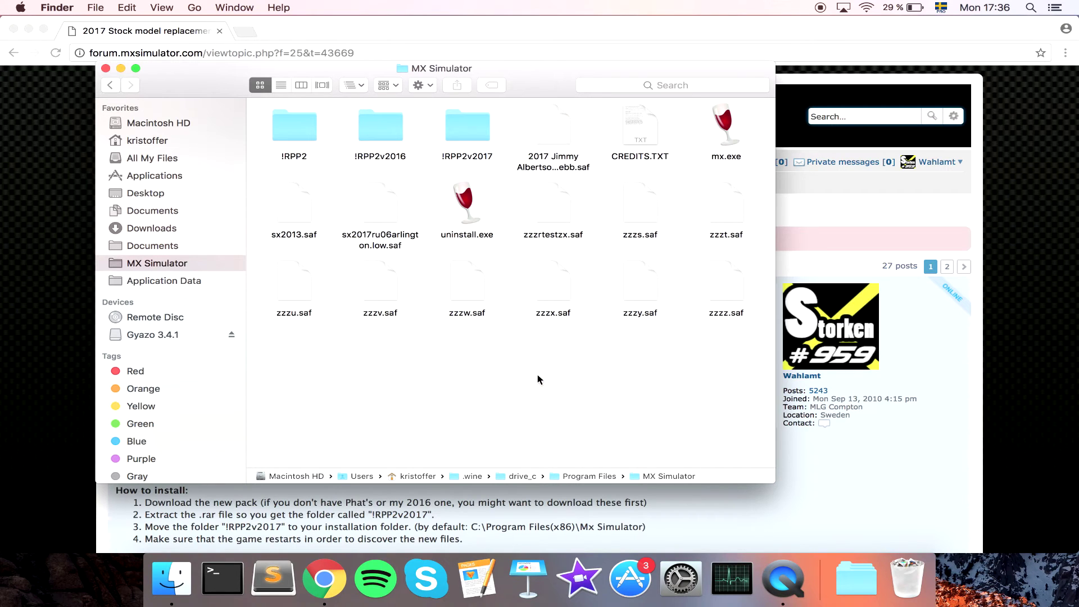
double_click(729, 128)
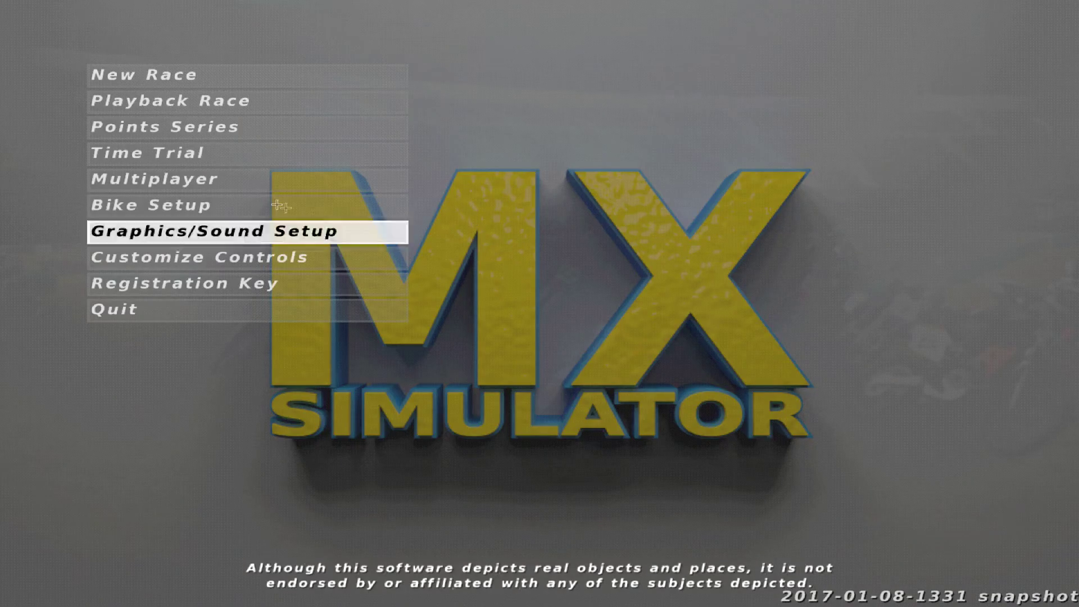
In Bike Setup, choose the fc450(2017) bike and return to the main menu
left_click(281, 205)
left_click(735, 85)
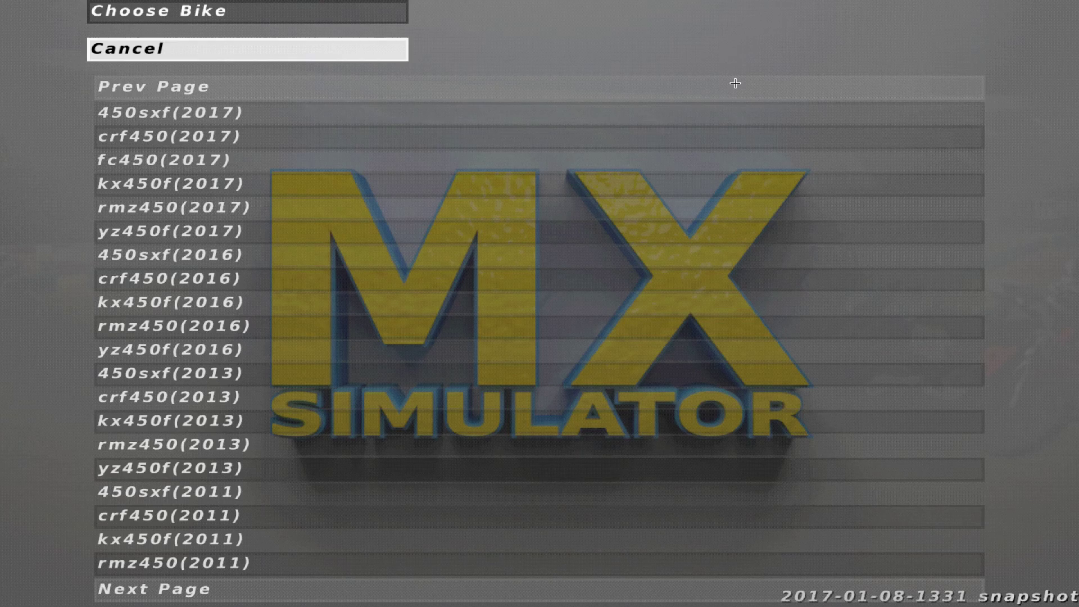
left_click(222, 160)
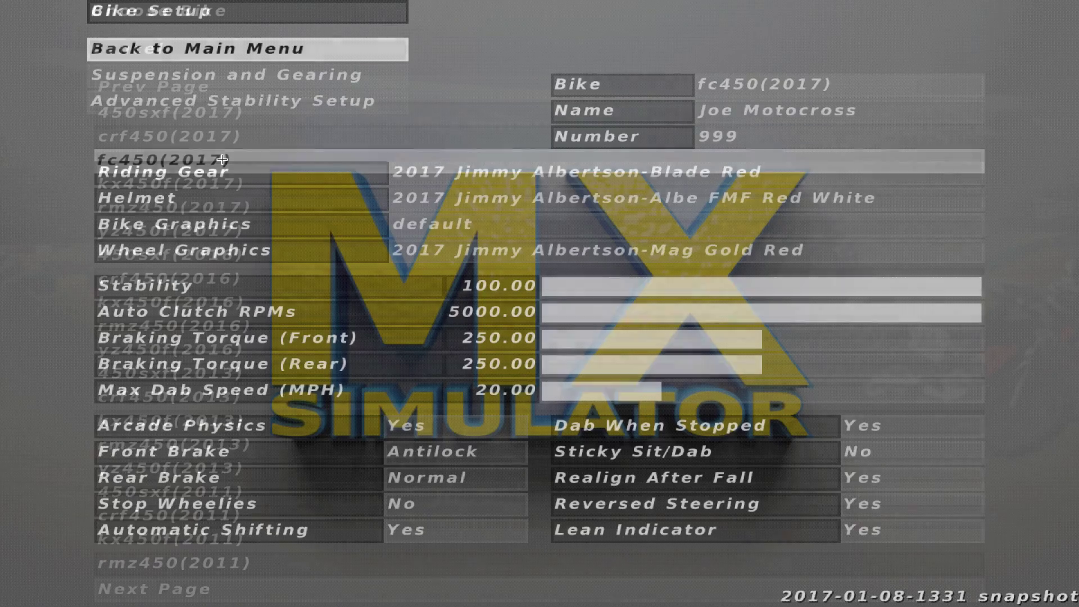
left_click(225, 49)
Set up a new race on the Alcrest track and start it
left_click(233, 71)
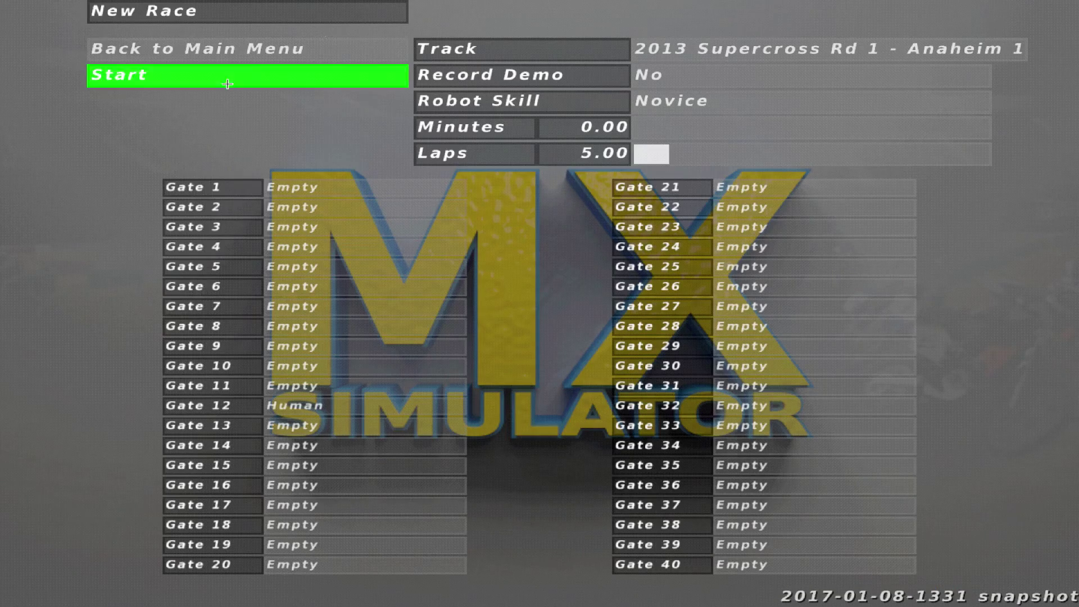
left_click(692, 52)
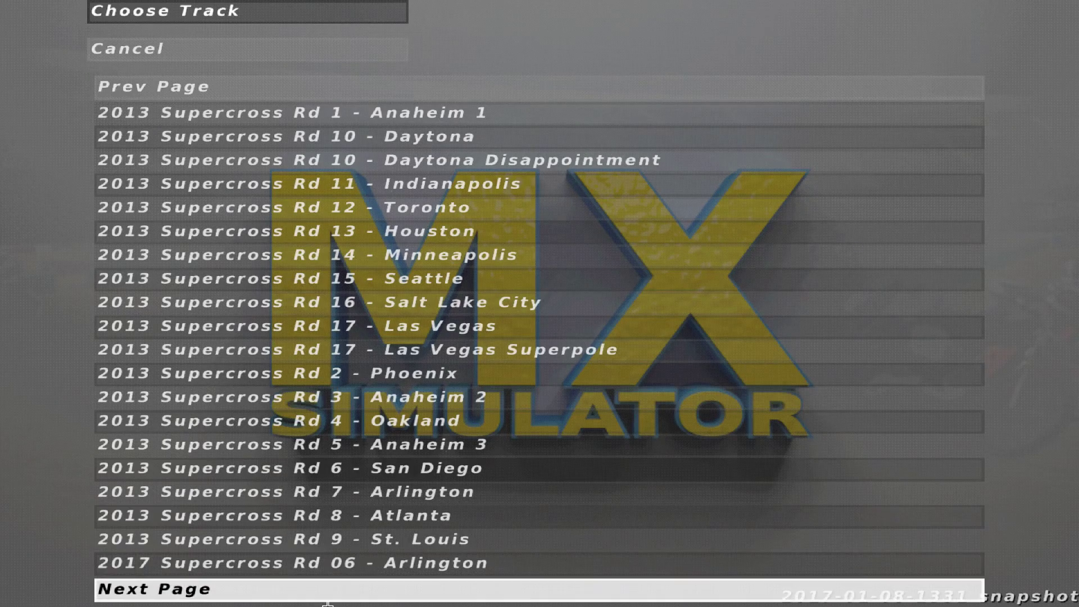
left_click(333, 590)
left_click(220, 118)
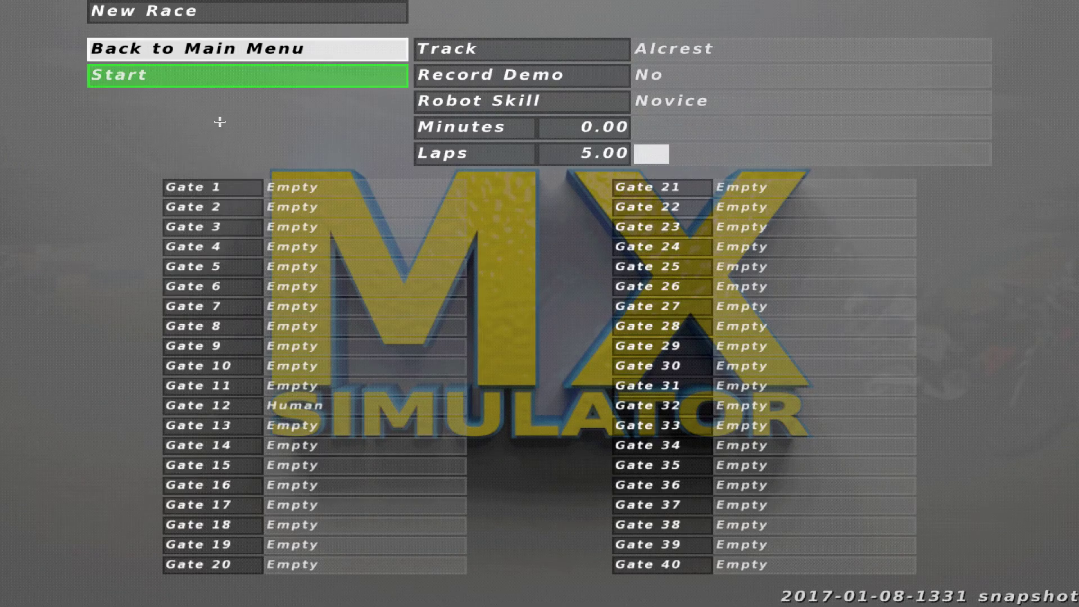
left_click(233, 83)
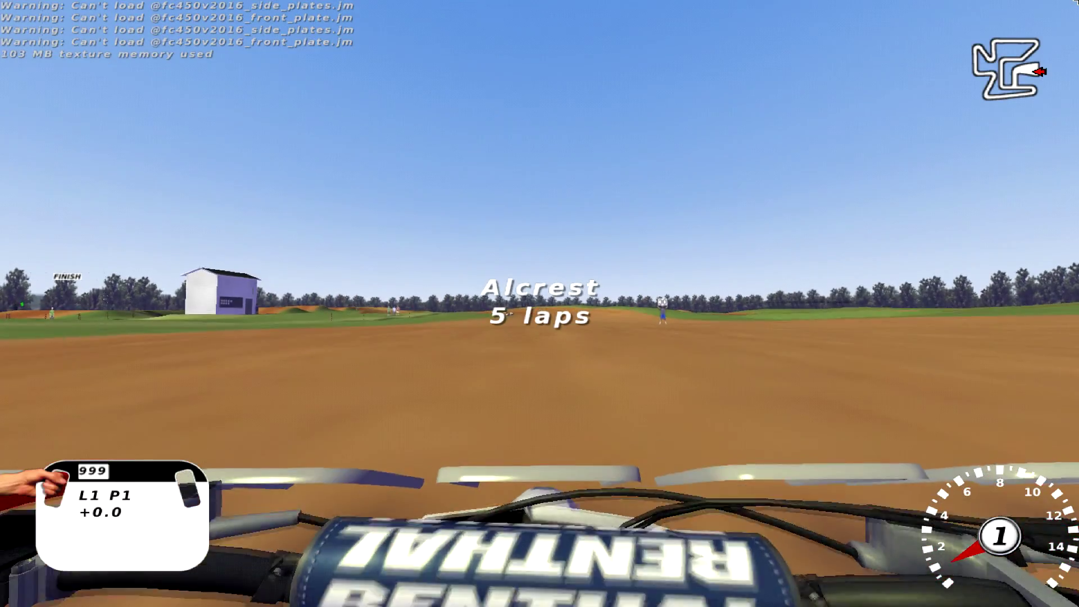
Switch to the chase camera, pause and resume, and ride out of the start gate
key("c")
key("Escape")
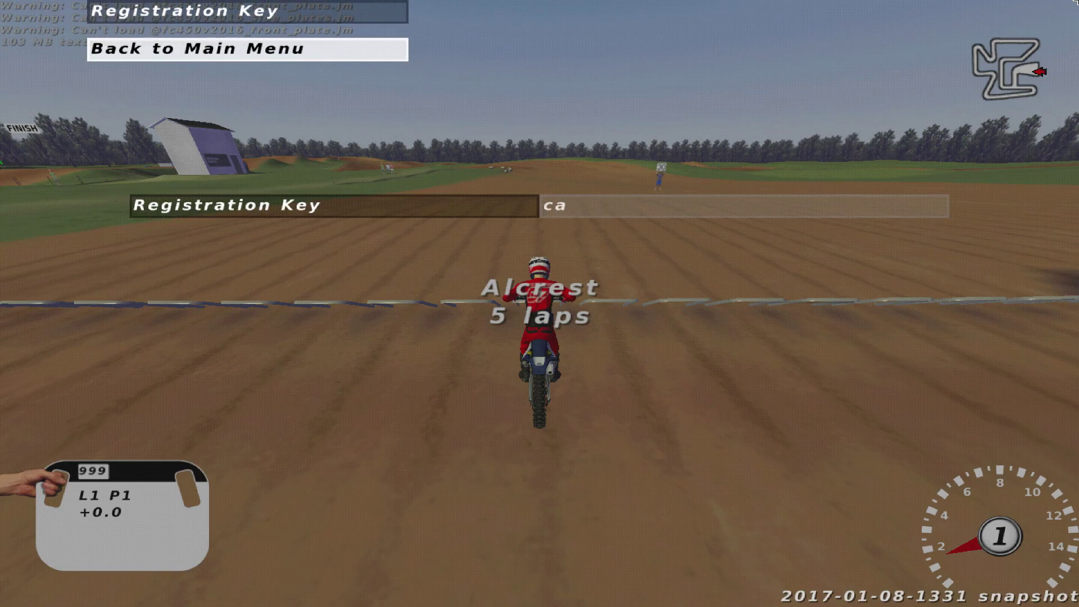
key("Escape")
key("Up")
key("Escape")
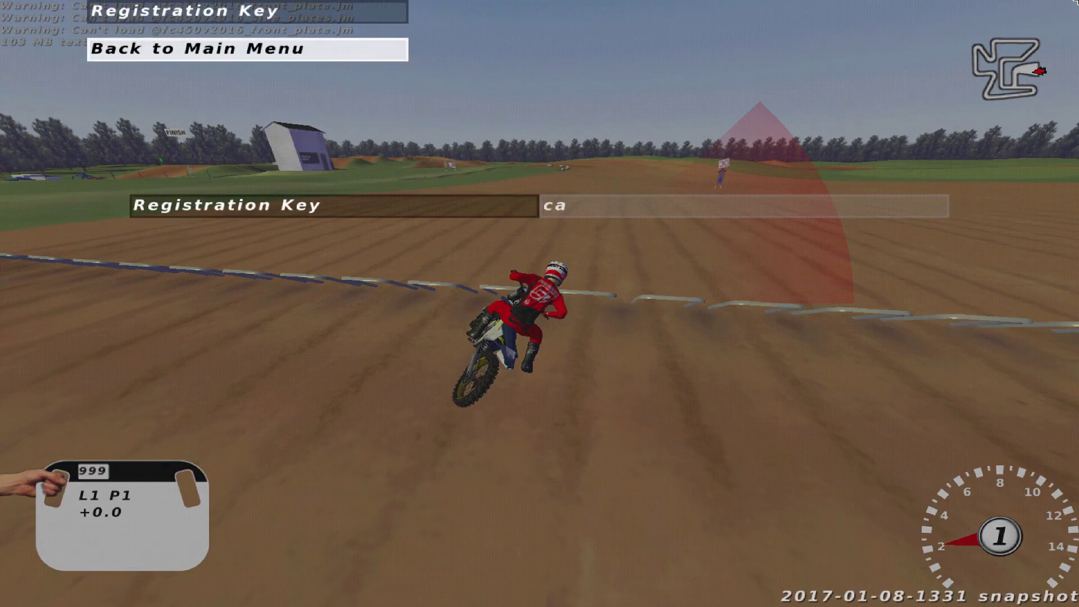